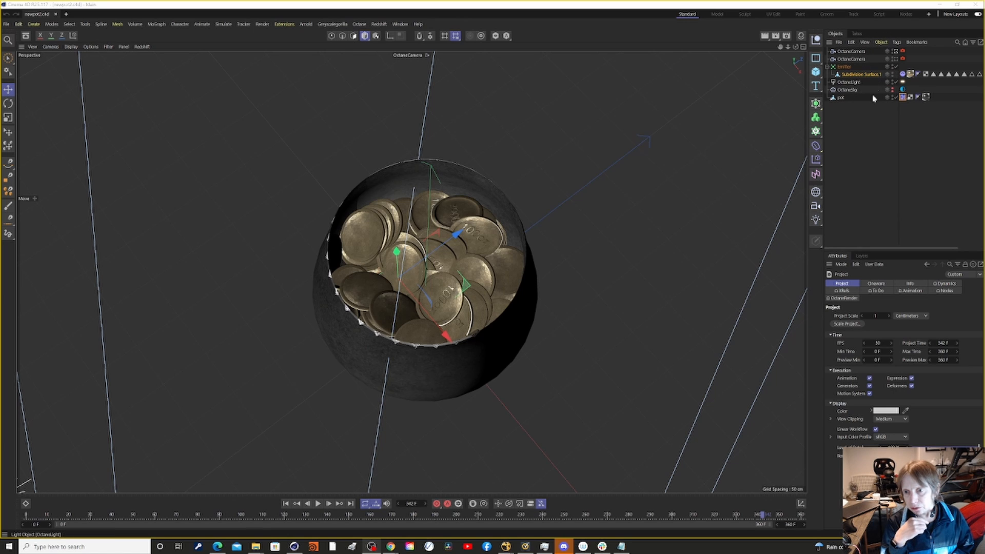
# Look through the simulation tags available for the pot object without adding one
pyautogui.rightClick(904, 104)
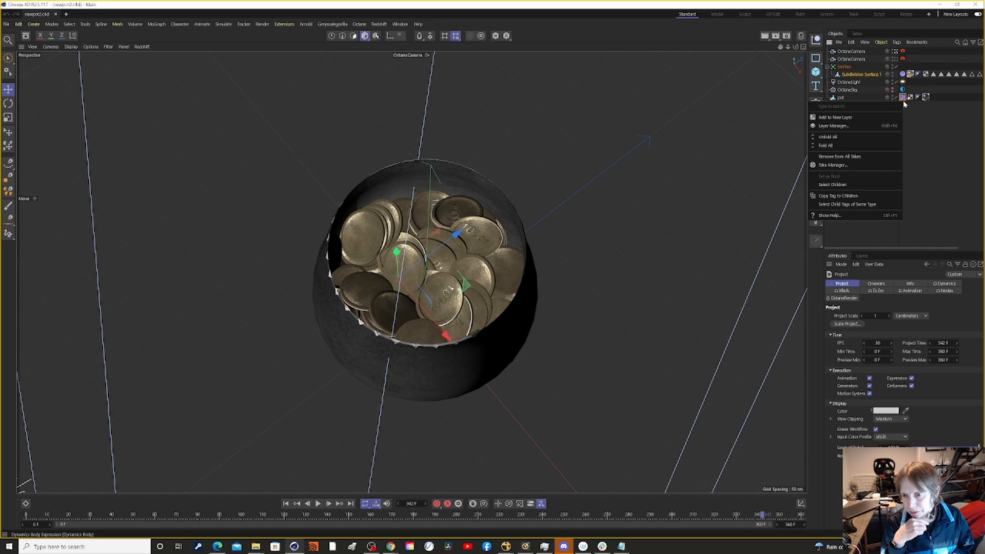
pyautogui.click(875, 97)
pyautogui.rightClick(874, 96)
pyautogui.moveTo(918, 156)
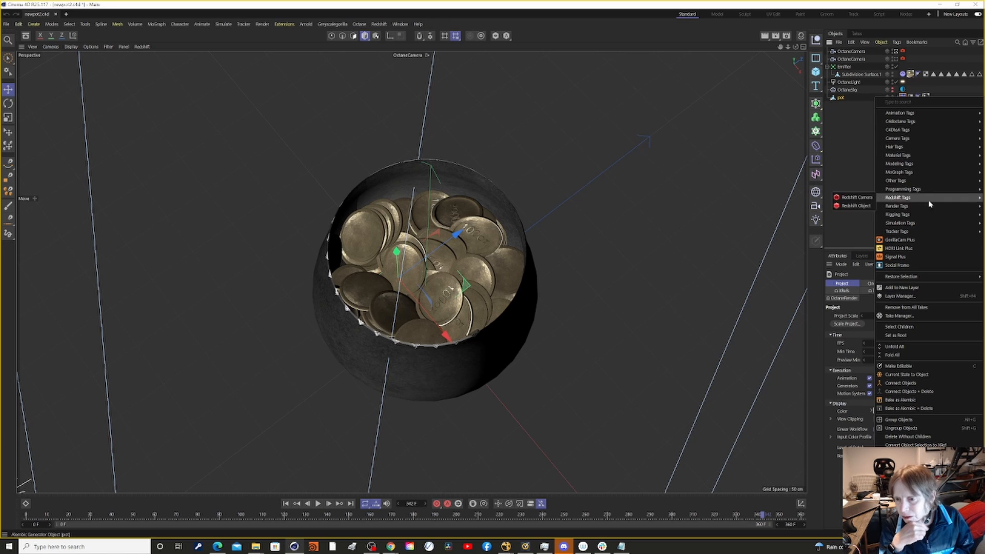
pyautogui.moveTo(926, 224)
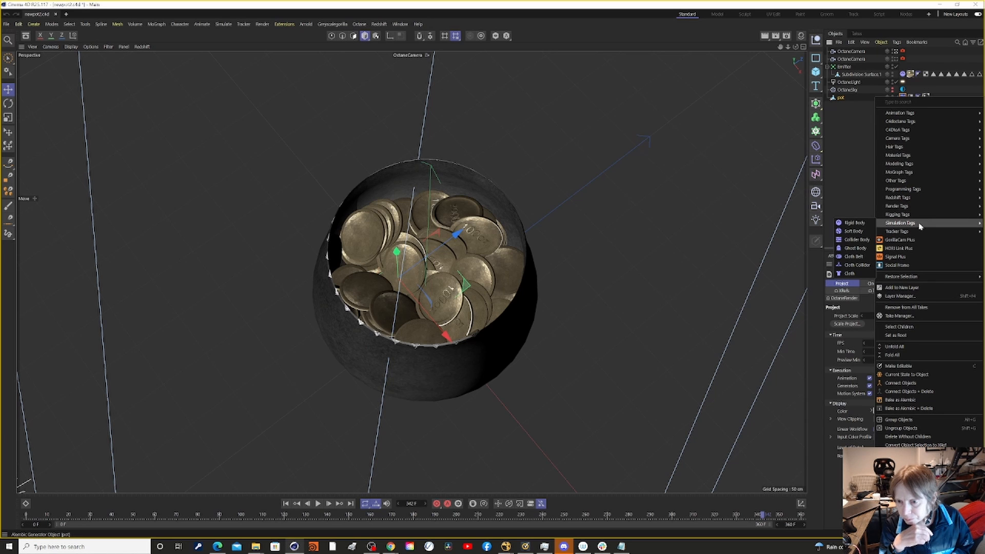
pyautogui.click(761, 183)
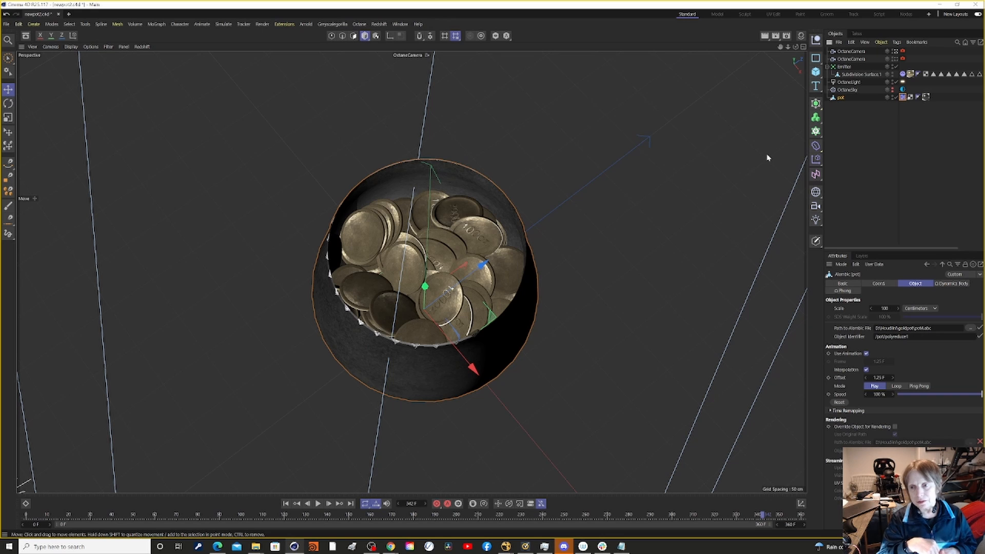
# Select the Subdivision Surface.1 coin object under the emitter and play the coin simulation from frame 0 to about frame 82
pyautogui.click(865, 75)
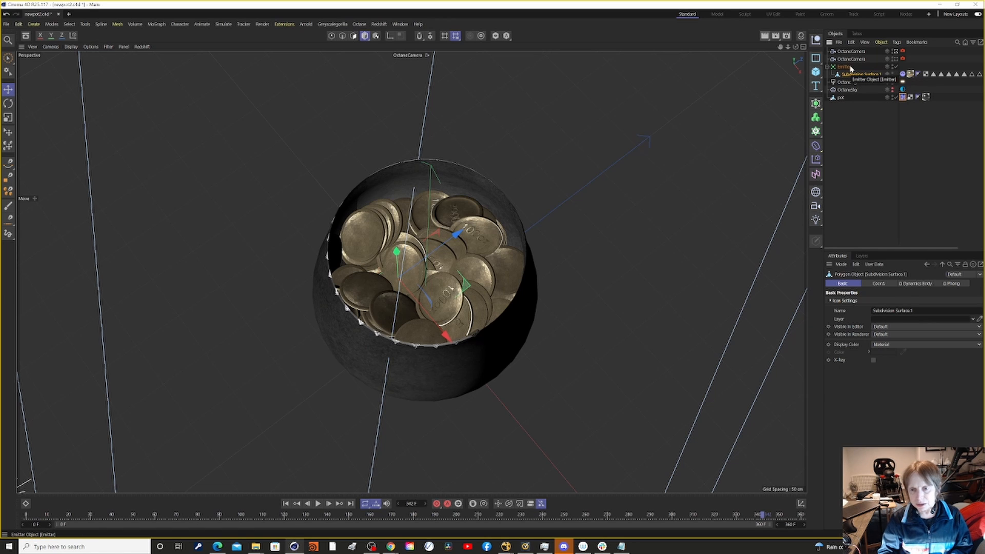
pyautogui.click(286, 503)
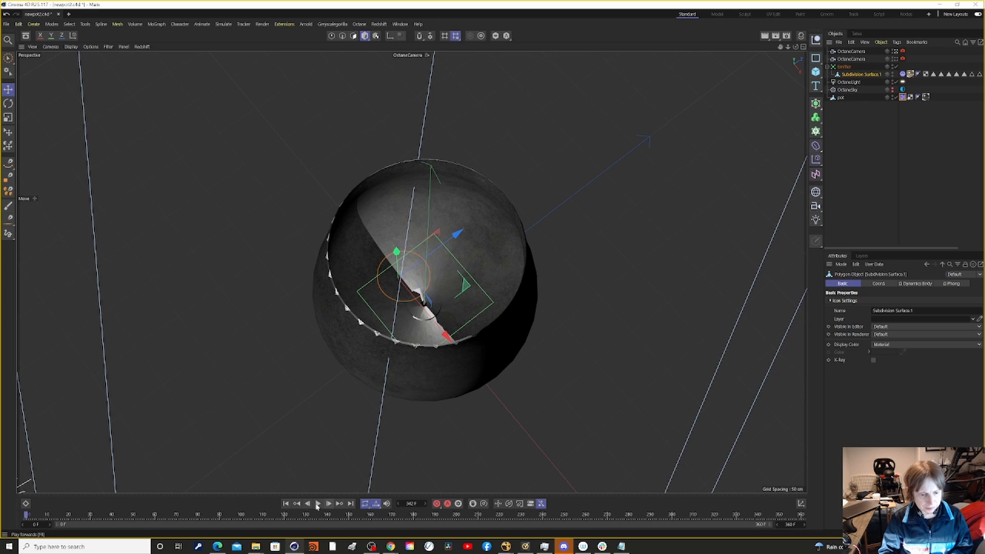
pyautogui.click(318, 503)
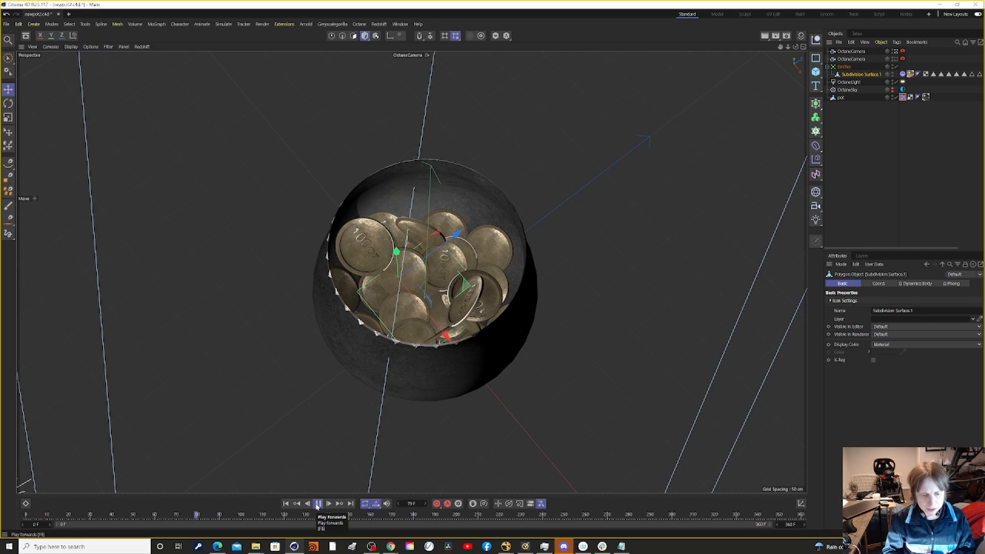
pyautogui.click(316, 506)
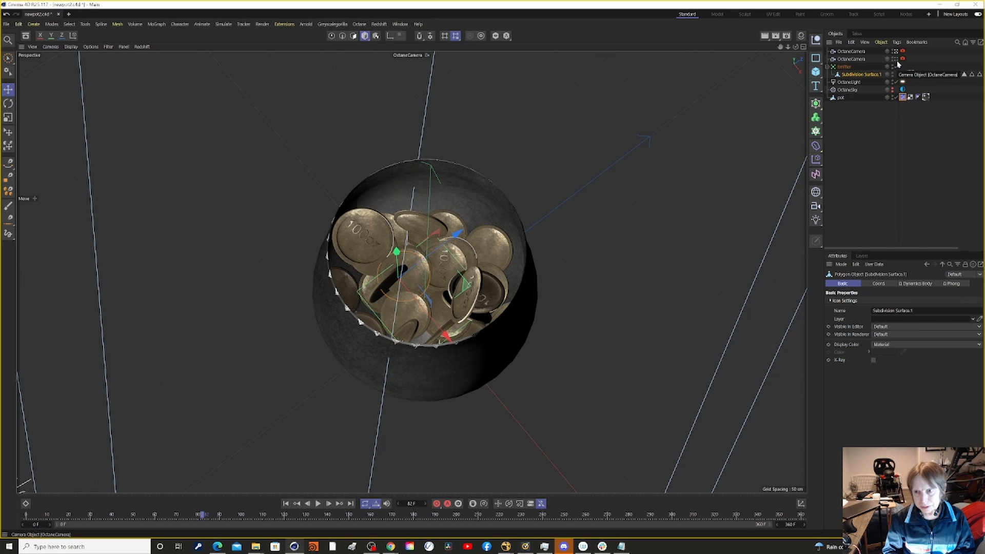
# Play the simulation on to about frame 172, alternating between the side and overhead OctaneCamera views
pyautogui.click(896, 59)
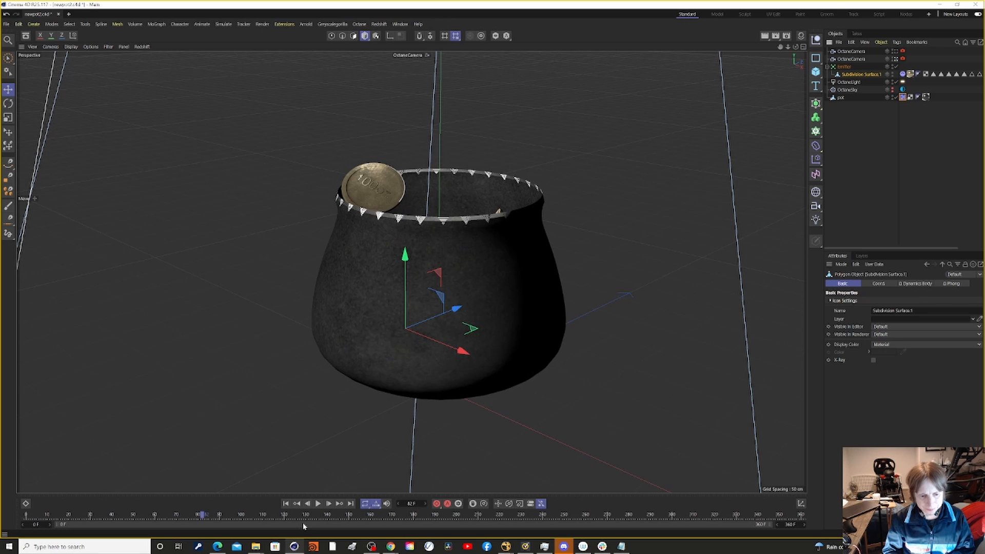
pyautogui.click(318, 504)
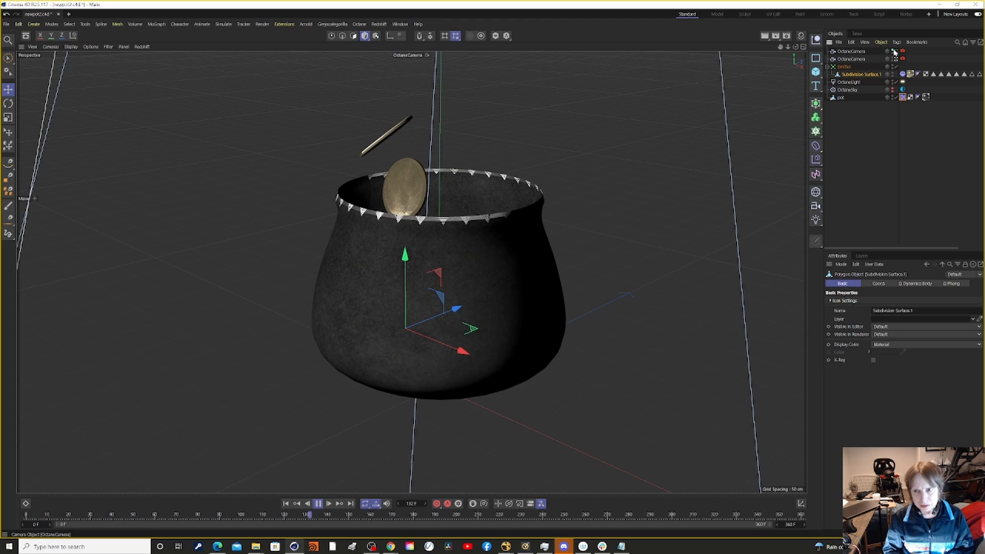
pyautogui.click(895, 52)
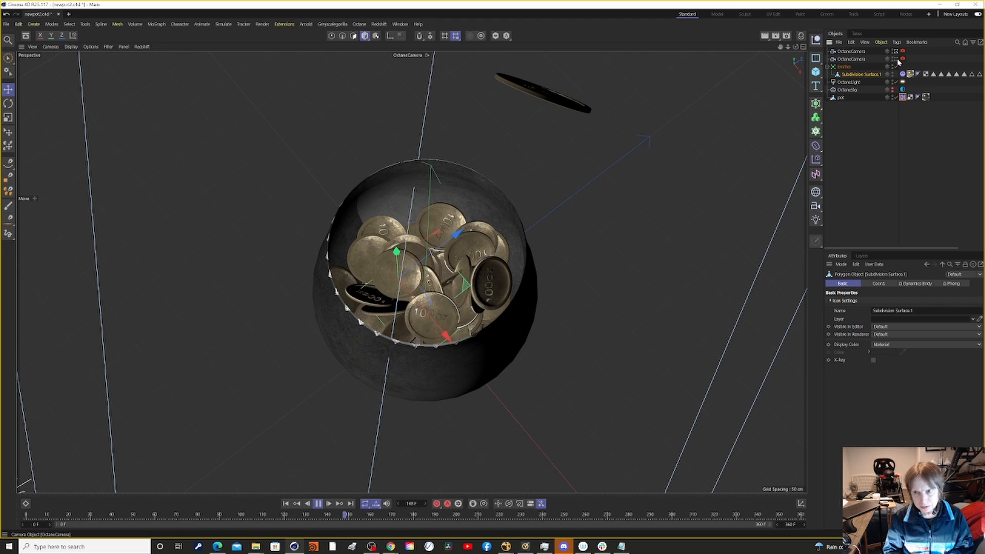
pyautogui.click(895, 58)
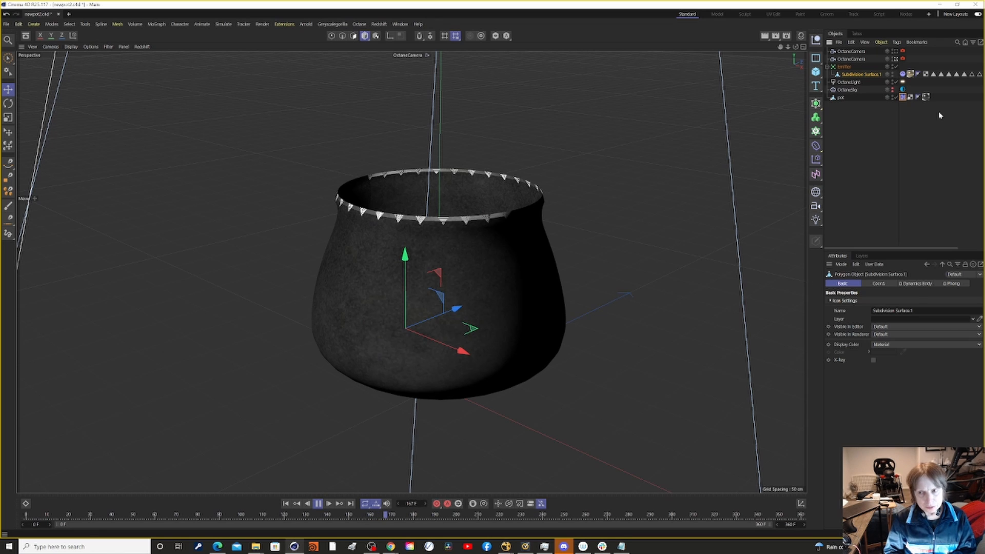
pyautogui.click(318, 504)
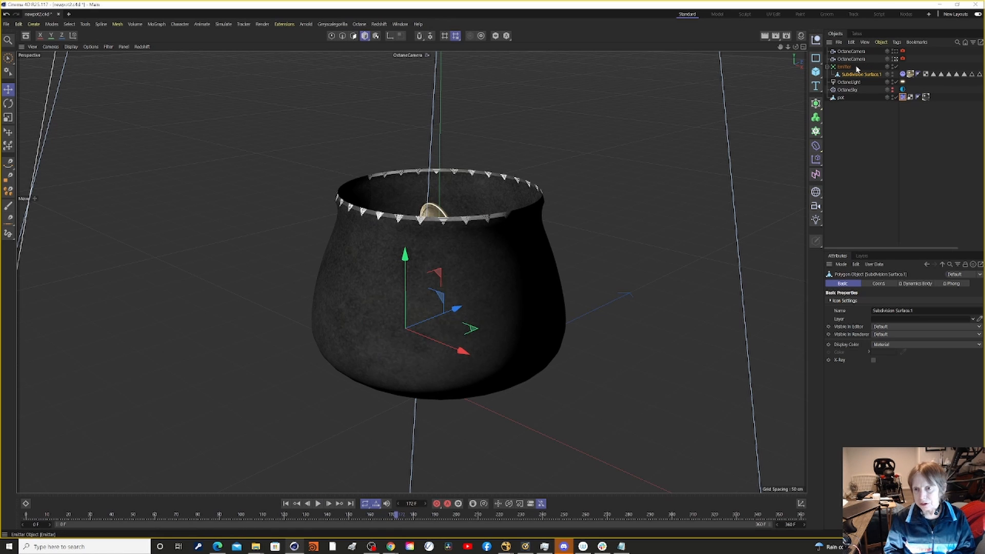
# Examine the Octane Renderer's Render AOV group in the render settings and inspect the Cryptomatte entry in an enlarged Render AOV Manager
pyautogui.click(261, 24)
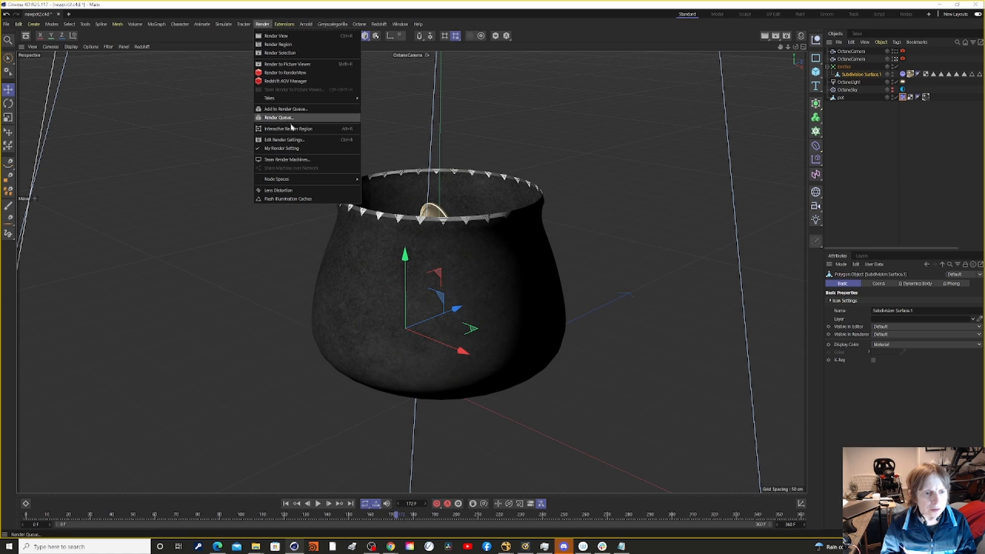
pyautogui.click(298, 142)
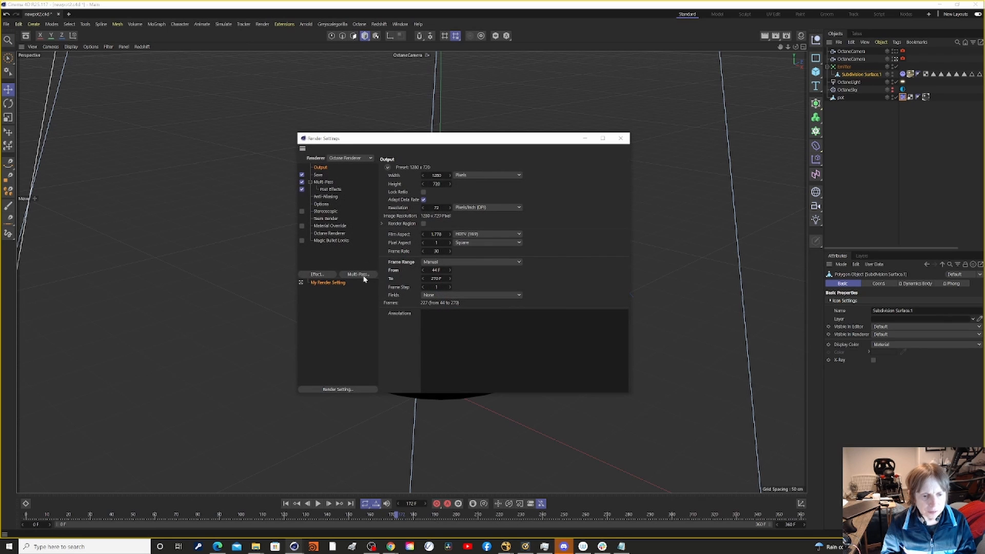
pyautogui.click(340, 234)
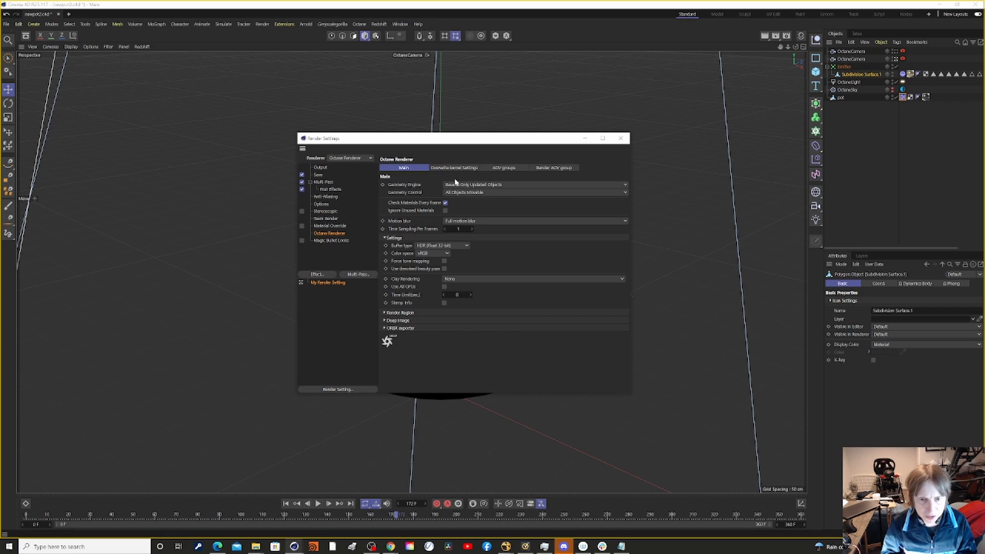
pyautogui.click(558, 169)
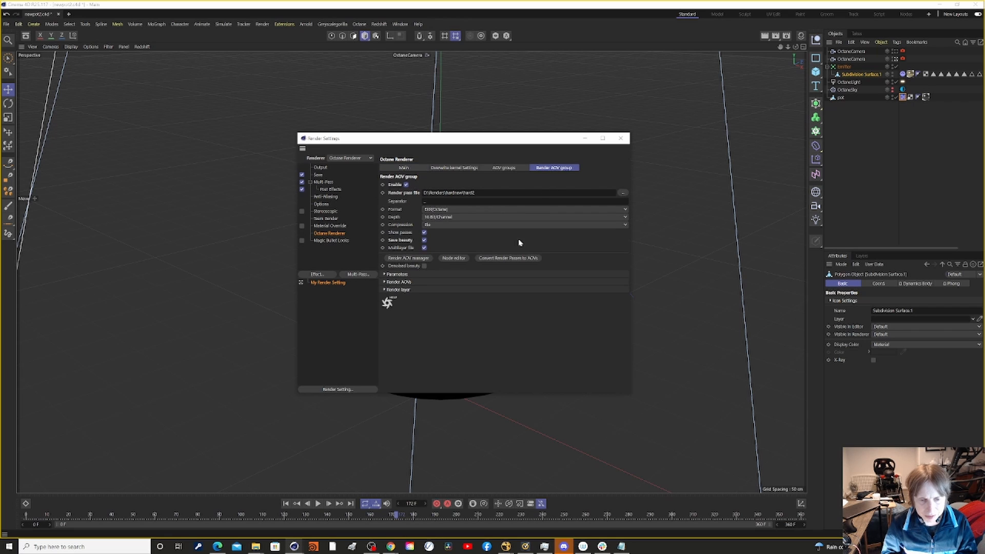
pyautogui.click(418, 259)
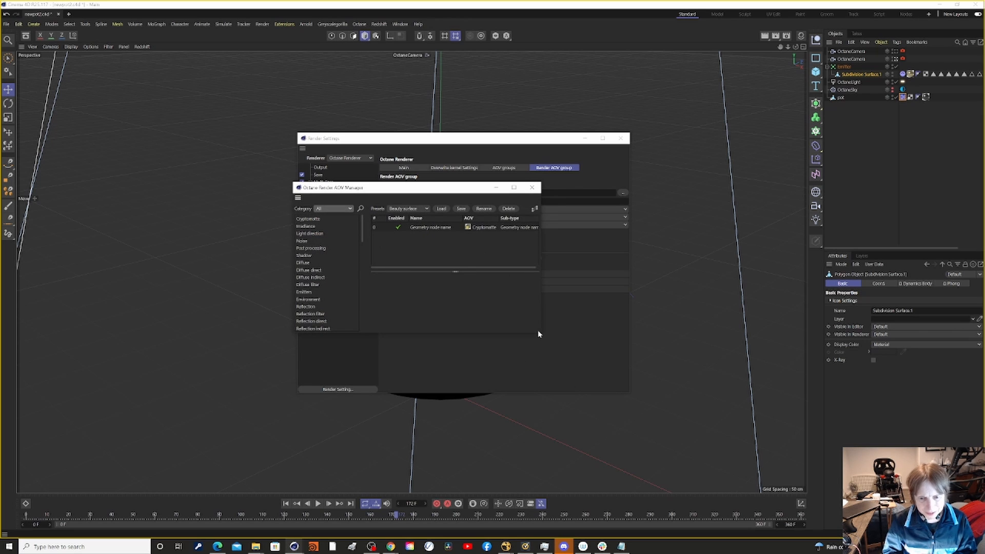
pyautogui.moveTo(541, 334); pyautogui.dragTo(678, 345)
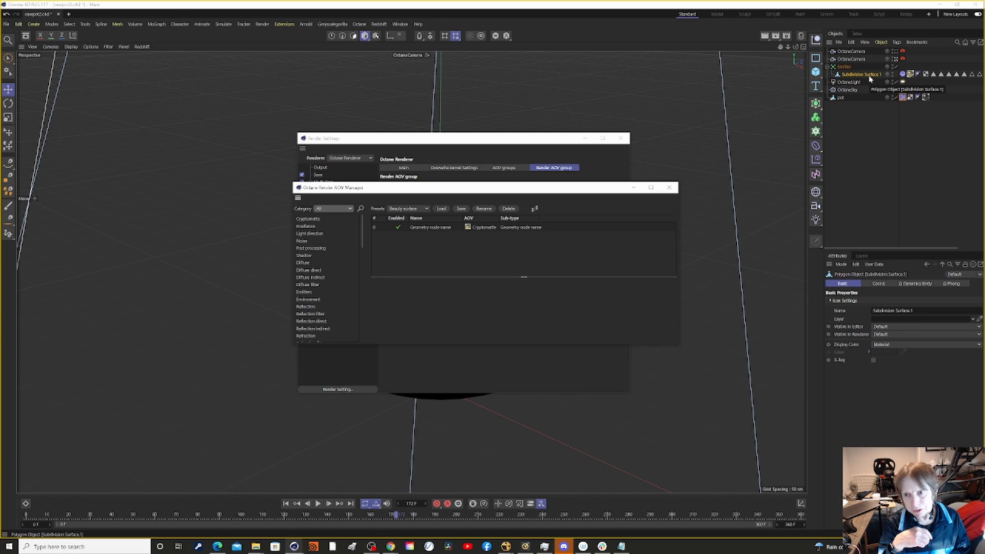
pyautogui.click(673, 192)
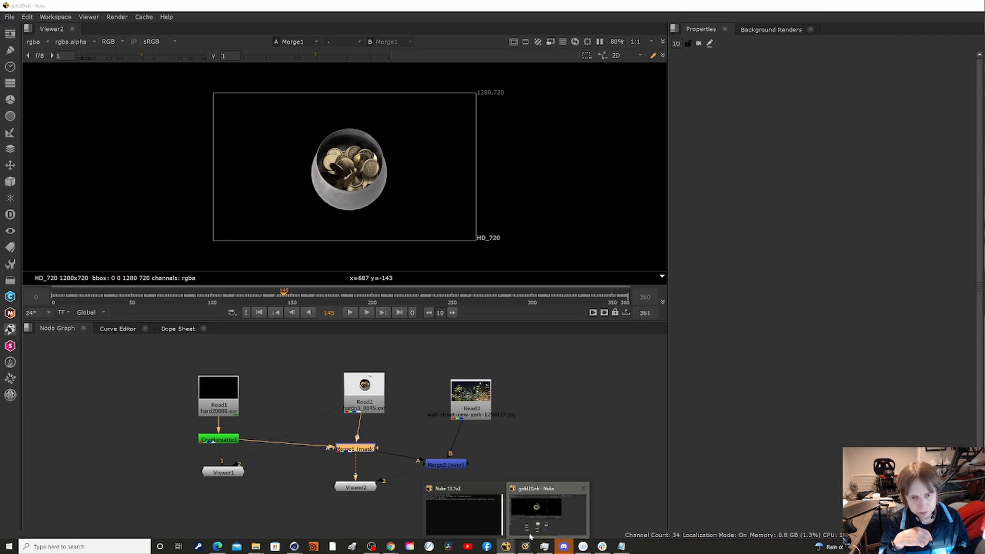
# Switch to the Nuke compositing script and display the Cryptomatte output in Viewer1
pyautogui.click(535, 507)
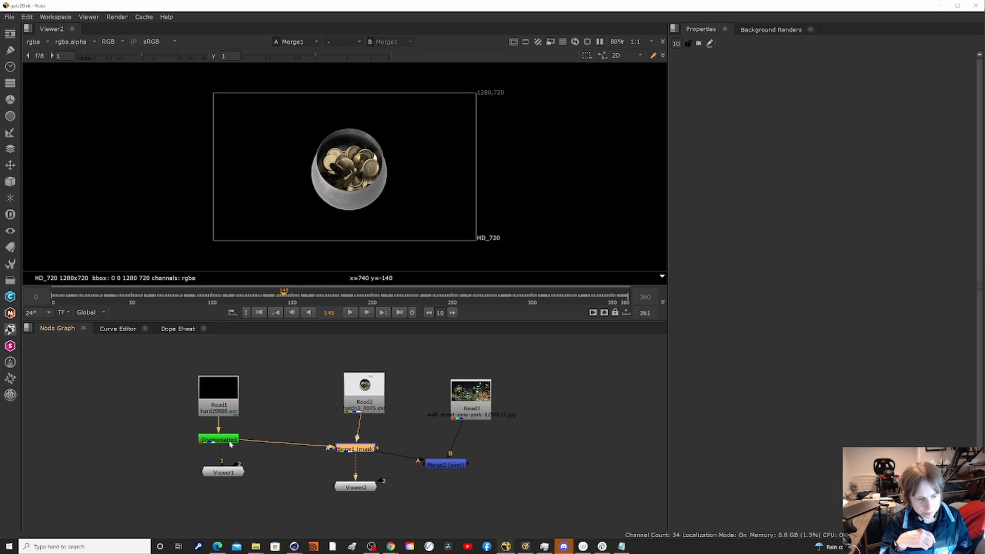
pyautogui.click(225, 472)
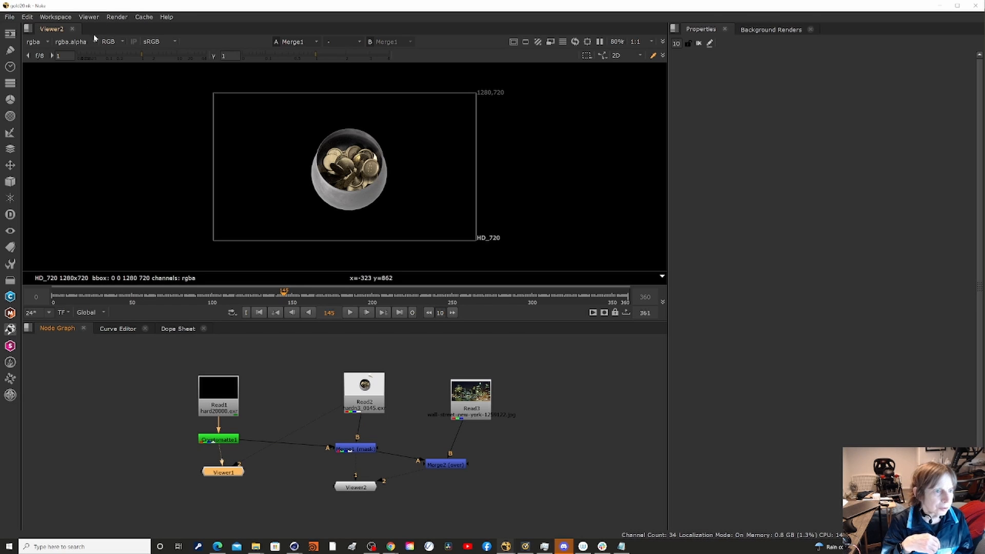
pyautogui.doubleClick(230, 472)
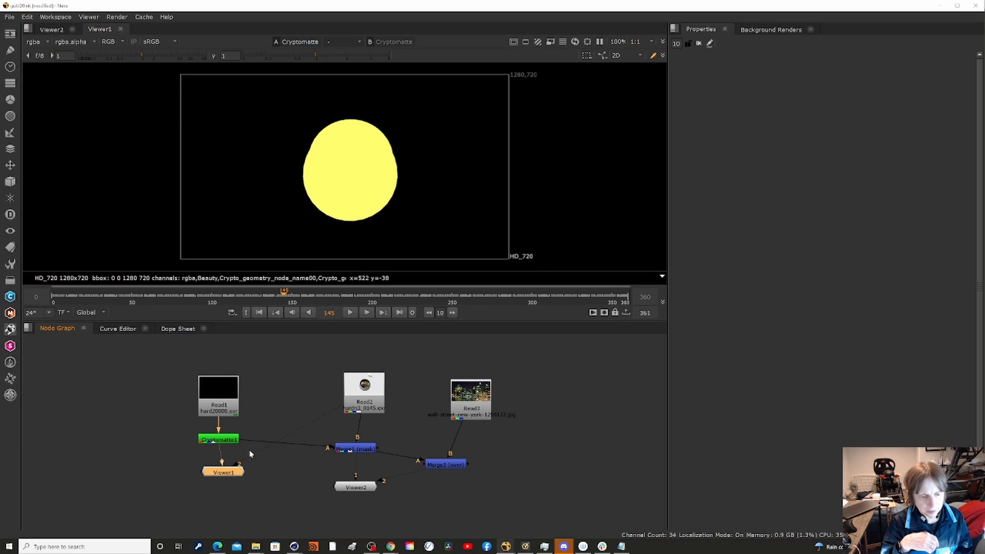
# Open the properties of the Cryptomatte1 node, and show the Read2 coin render in Viewer1
pyautogui.click(226, 441)
pyautogui.doubleClick(226, 441)
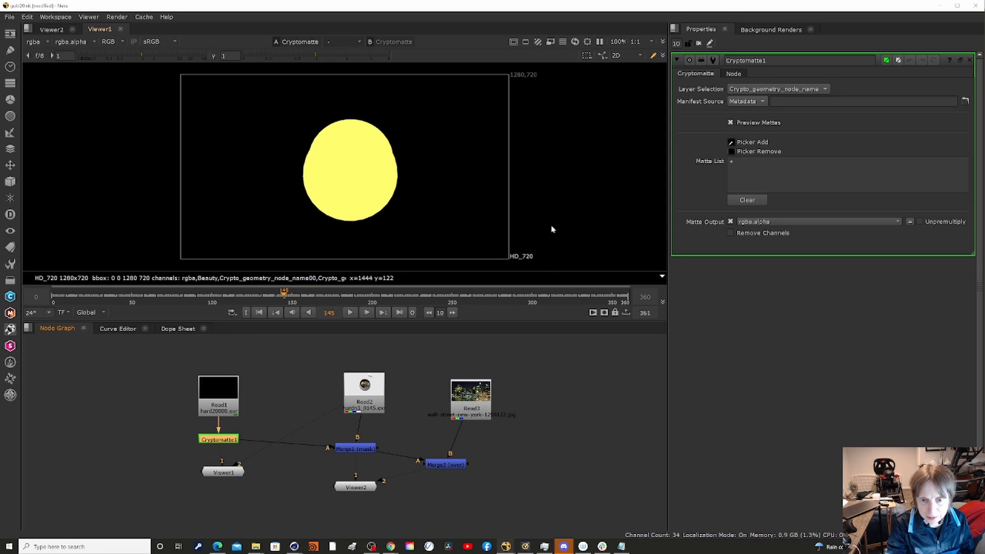
pyautogui.click(583, 419)
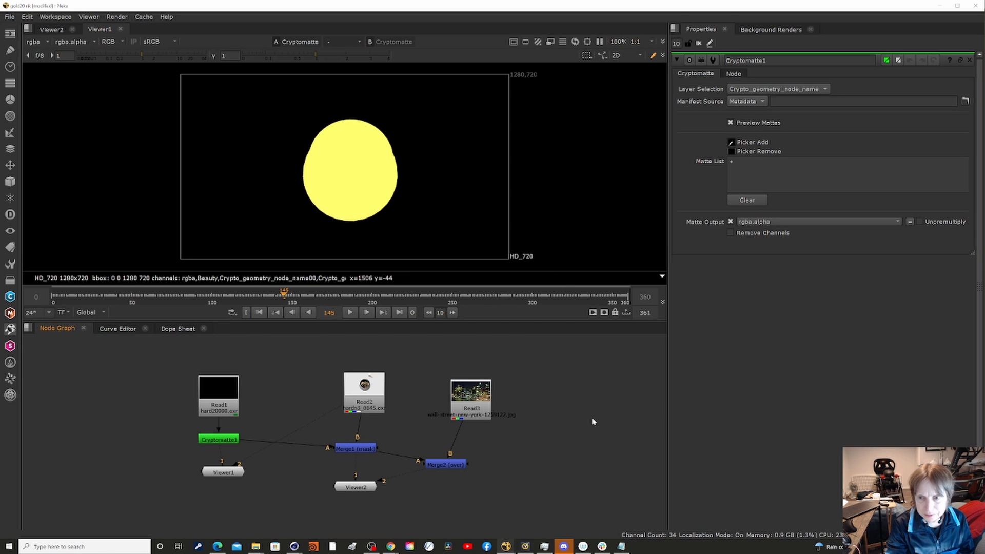
pyautogui.press('2')
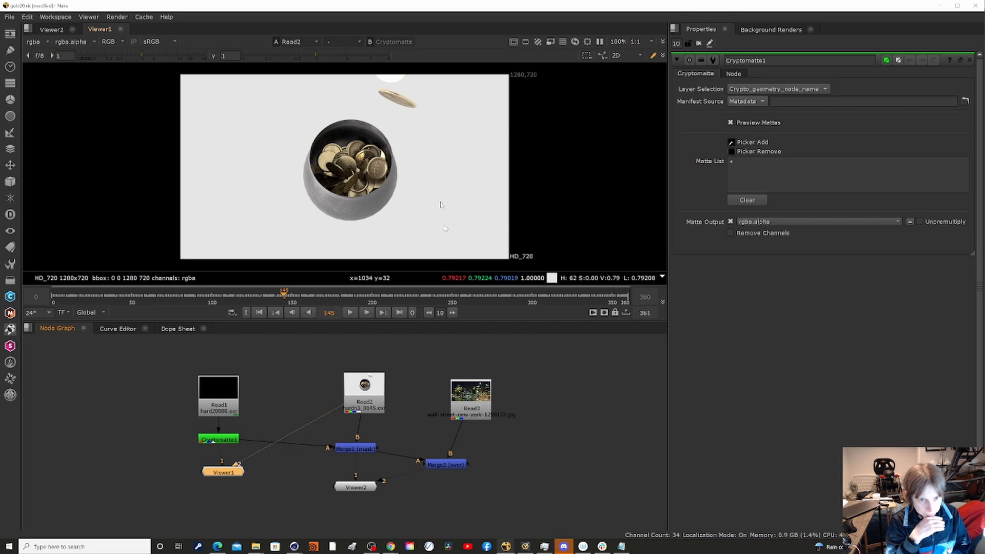
# Inspect the Merge1 mask node and view its masked pot in Viewer2
pyautogui.click(358, 448)
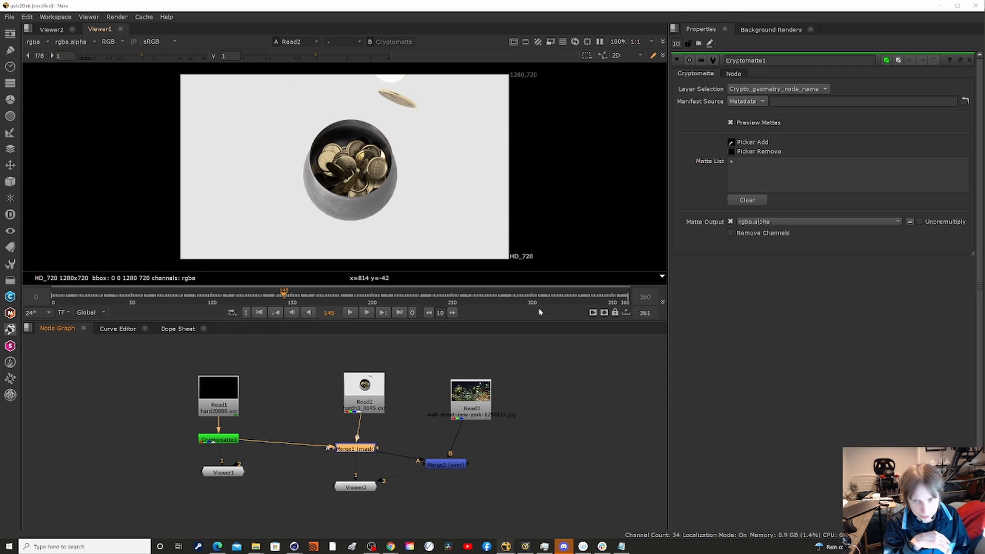
pyautogui.click(358, 490)
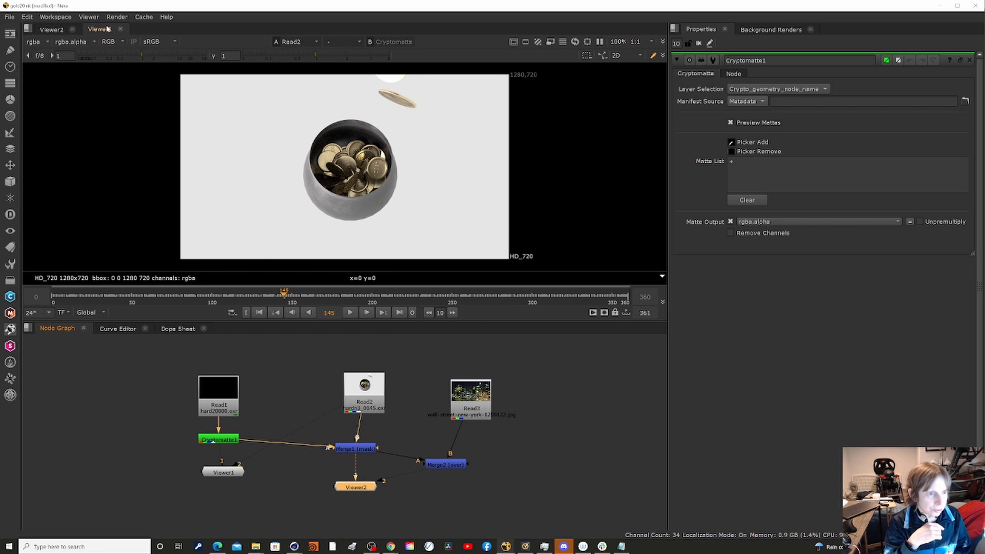
pyautogui.click(49, 29)
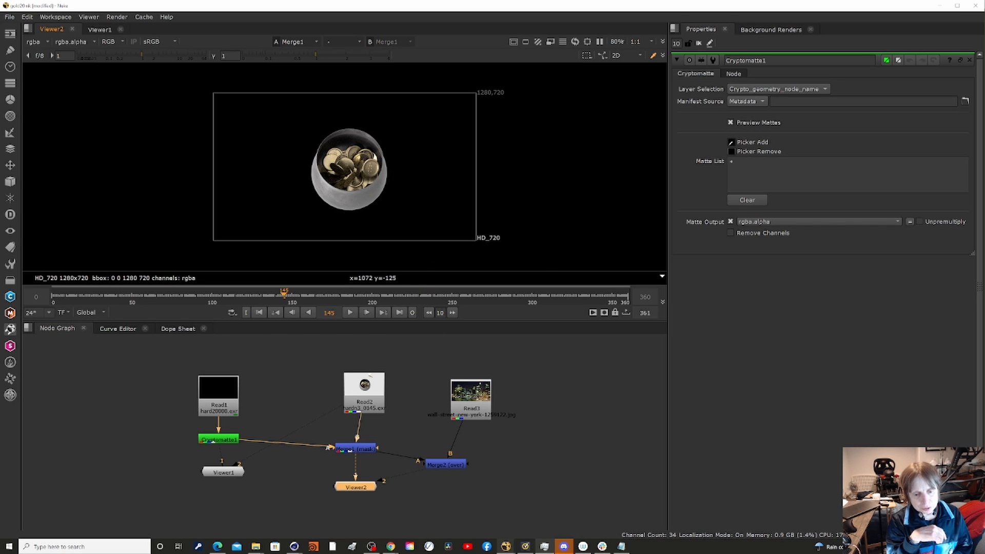
# Show the Merge2 over composite with the Read3 city background in Viewer2, and play it to about frame 297
pyautogui.click(473, 392)
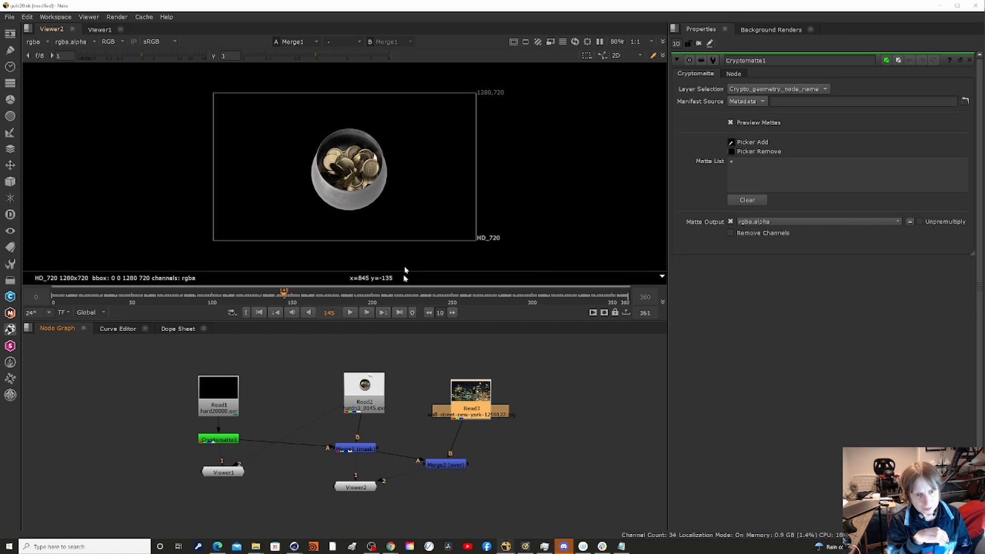
pyautogui.click(440, 465)
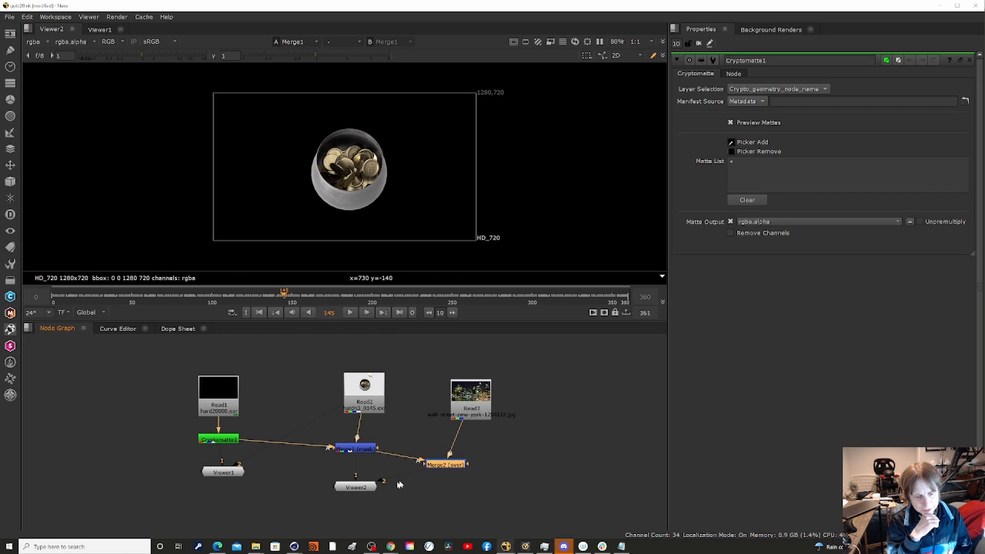
pyautogui.click(358, 487)
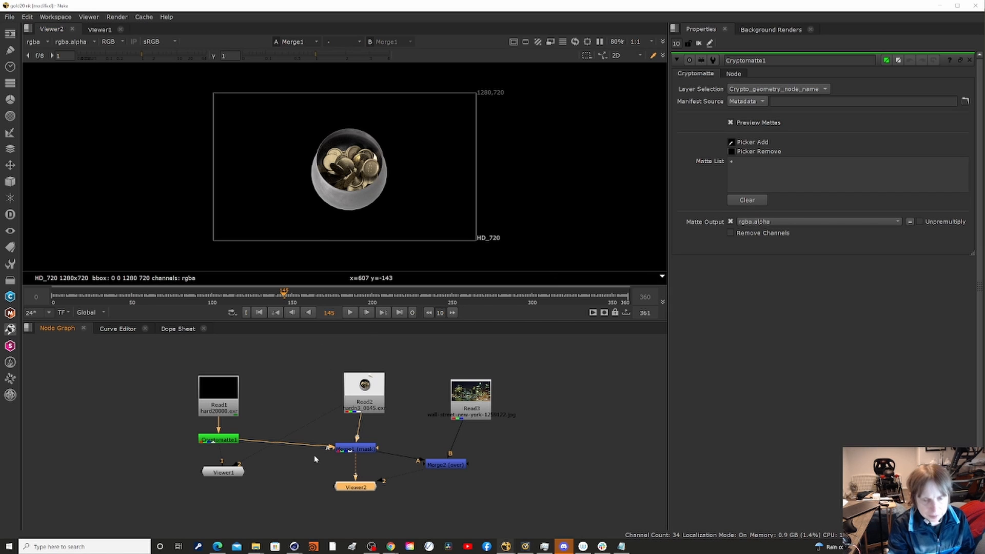
pyautogui.press('2')
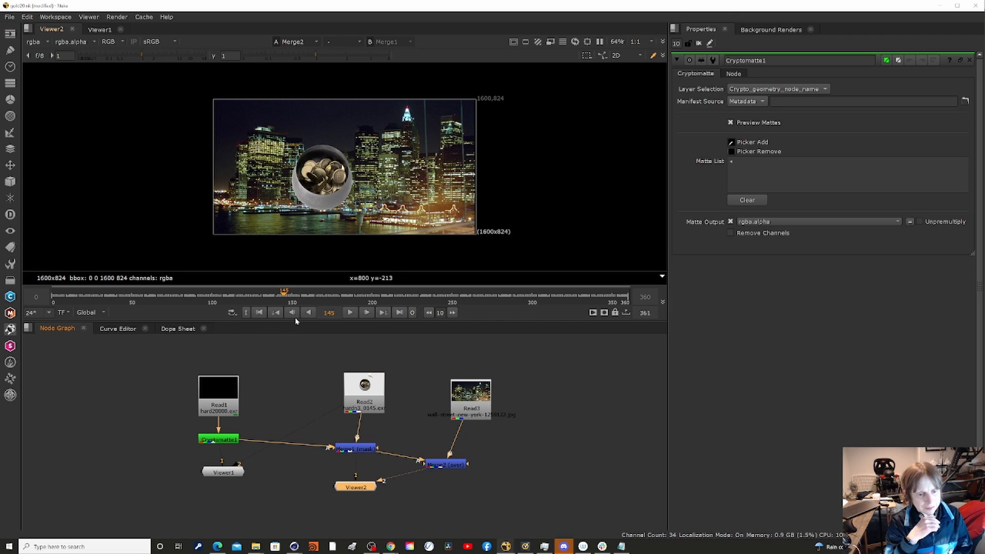
pyautogui.click(350, 313)
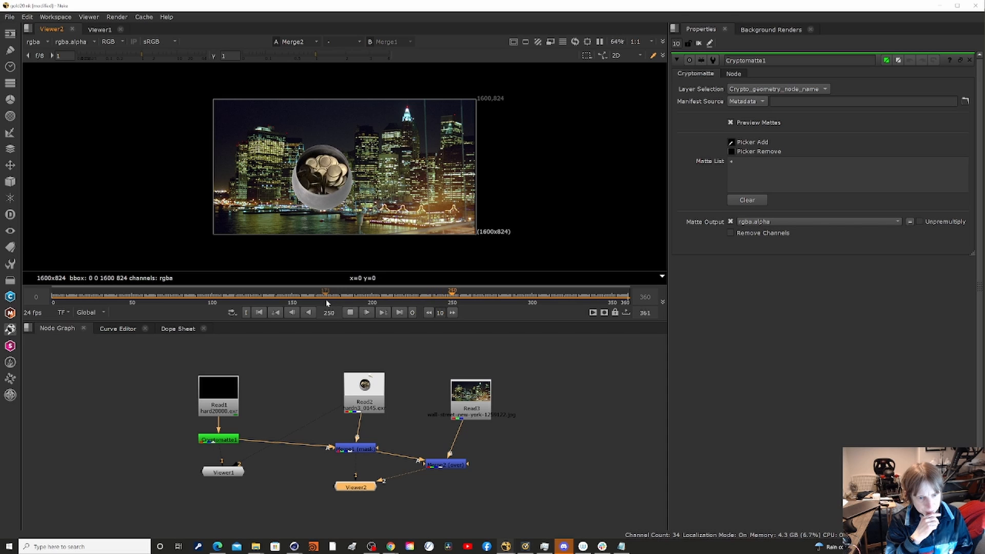
pyautogui.click(350, 314)
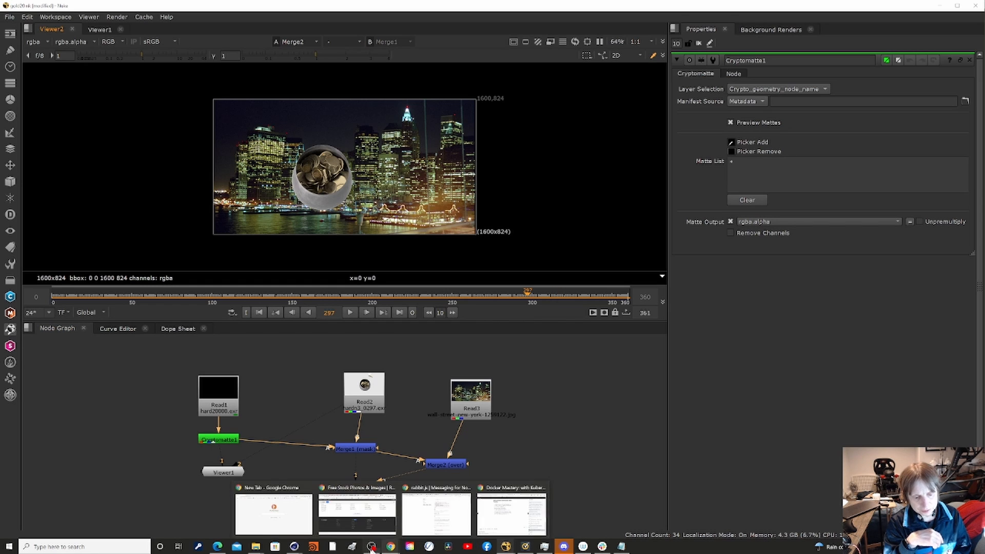
# Switch to the Cinema 4D pot scene, show the Emitter's particle settings, and close the Render Settings window
pyautogui.moveTo(291, 549)
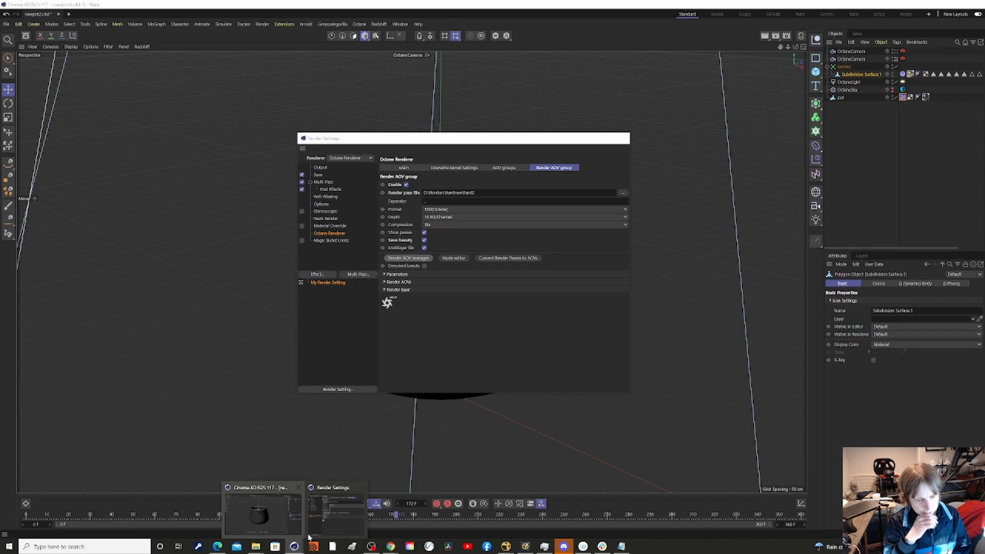
pyautogui.click(280, 520)
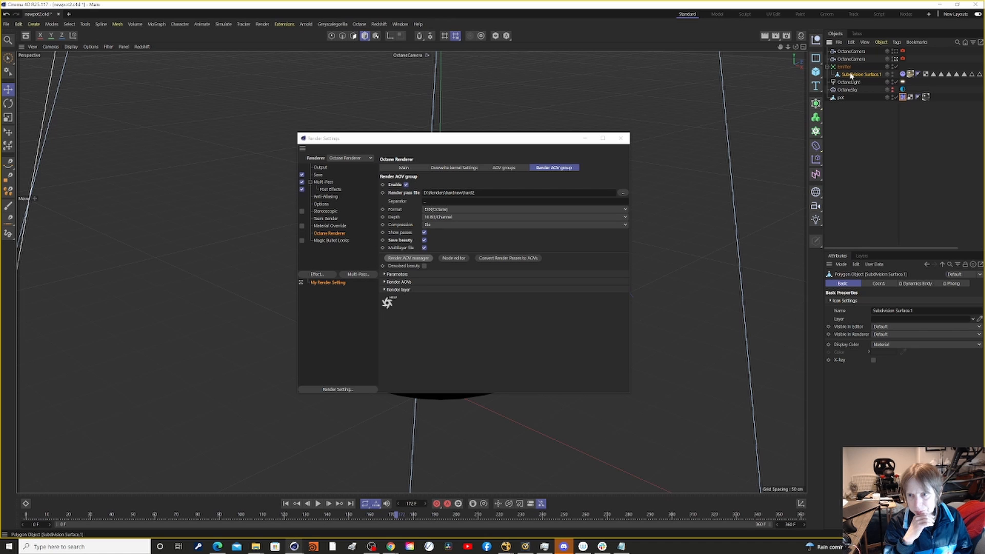
pyautogui.click(842, 67)
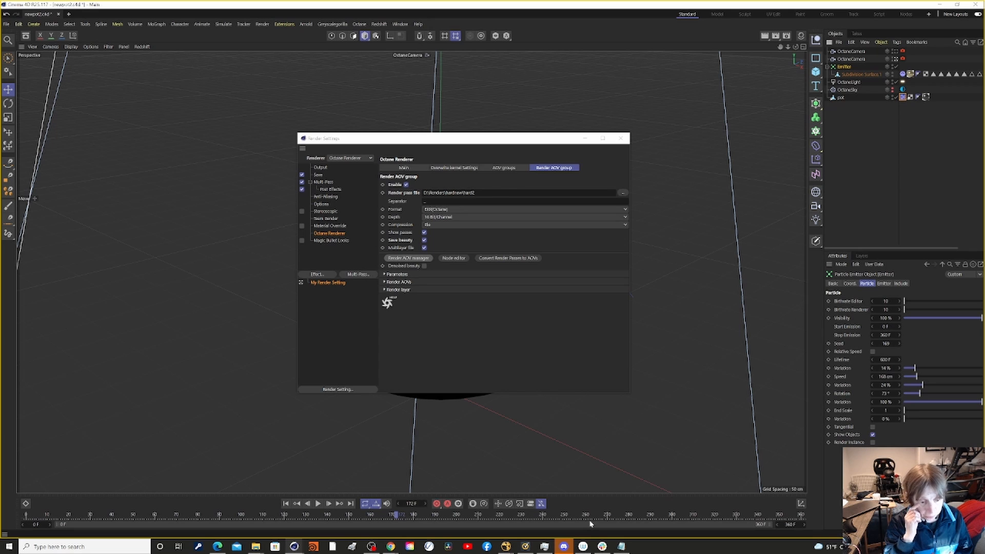
pyautogui.moveTo(603, 546)
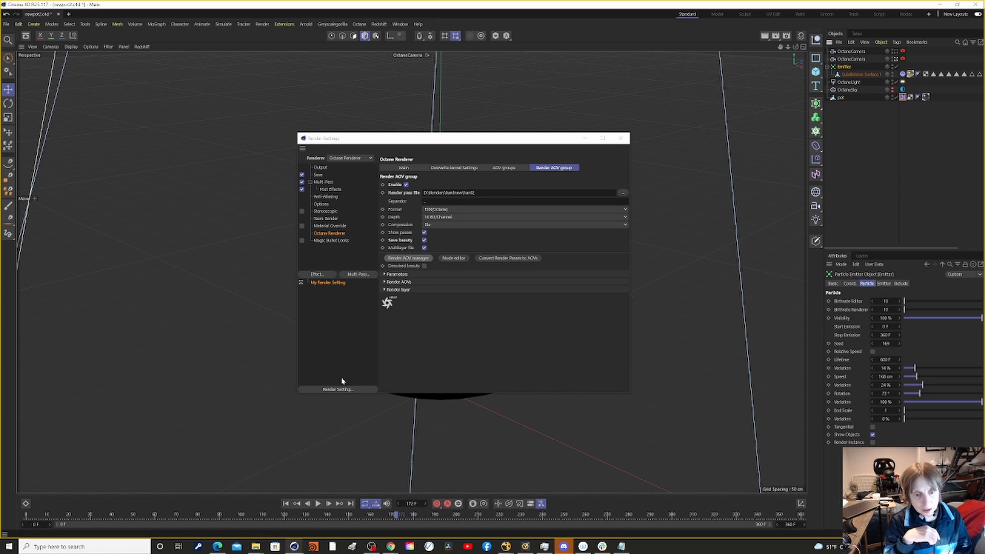
pyautogui.click(623, 139)
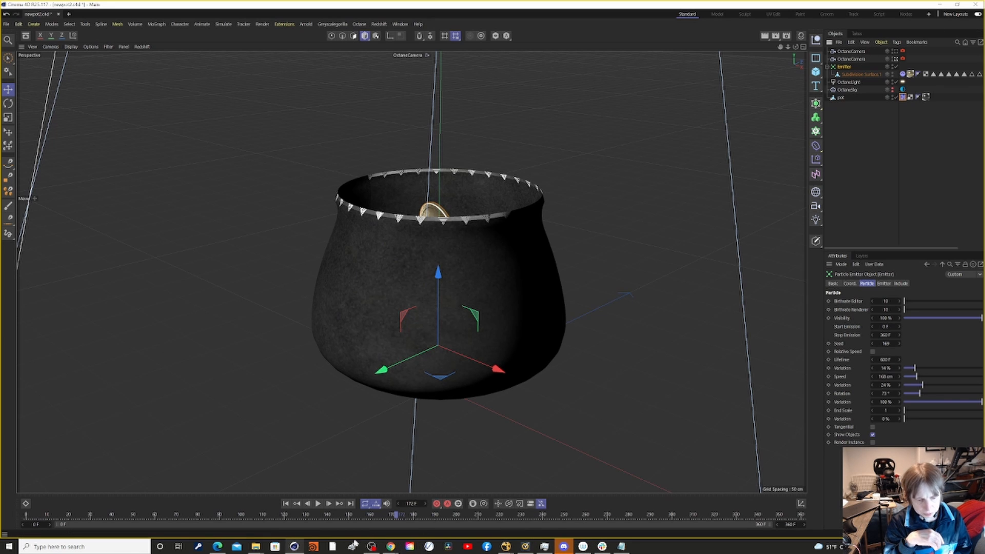
# Switch to Houdini, open the recent scene goldpotnew.hiplc, and close the welcome and console windows
pyautogui.click(314, 547)
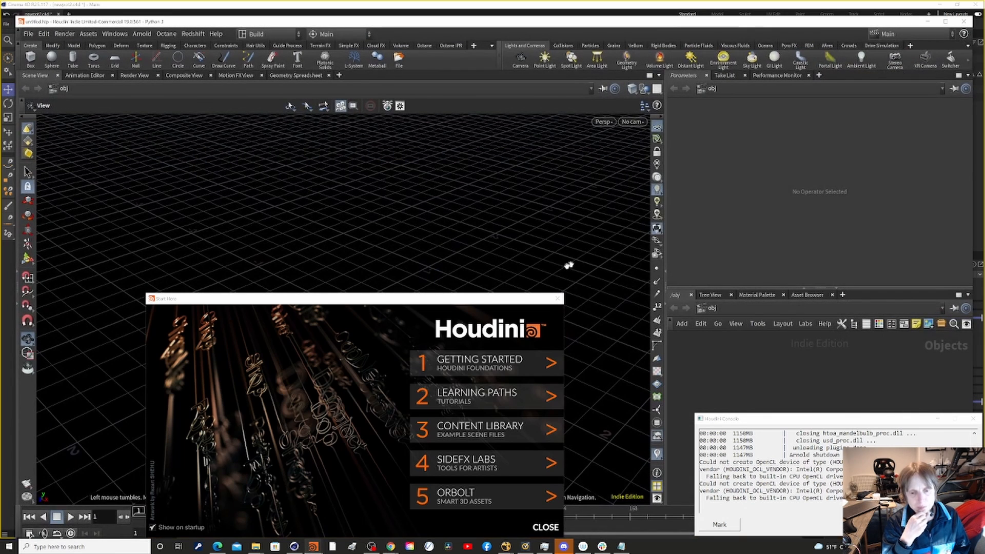
pyautogui.click(558, 298)
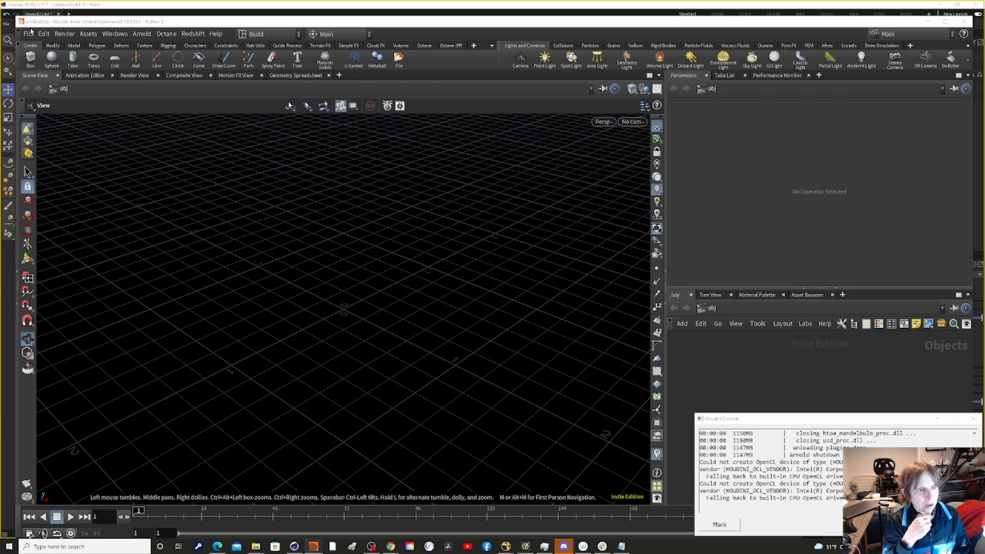
pyautogui.click(29, 33)
pyautogui.moveTo(44, 34)
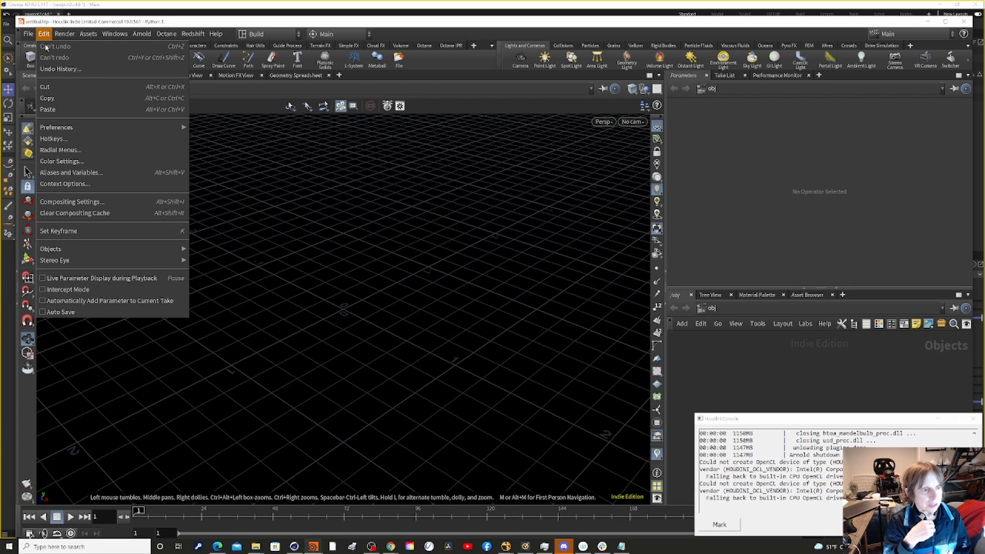
pyautogui.moveTo(80, 162)
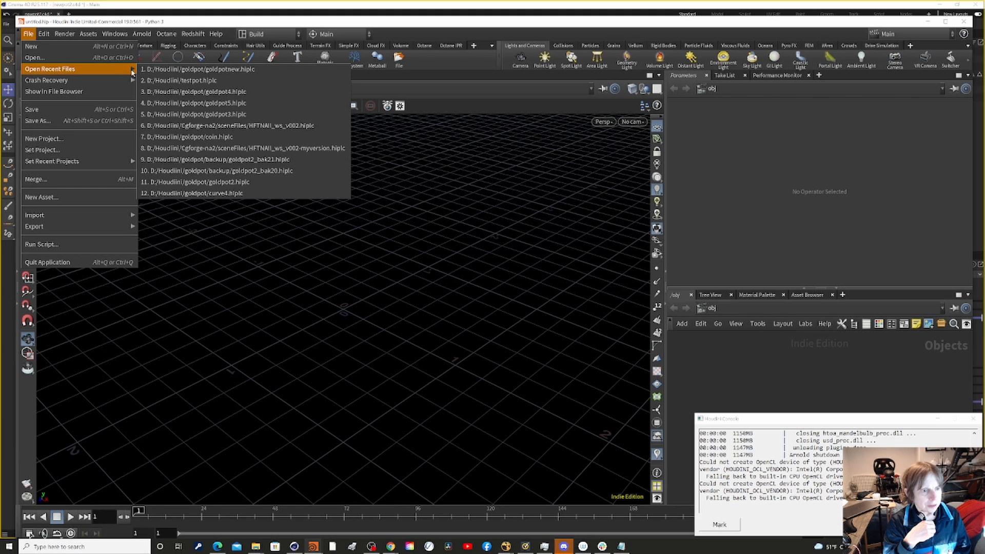
pyautogui.click(177, 71)
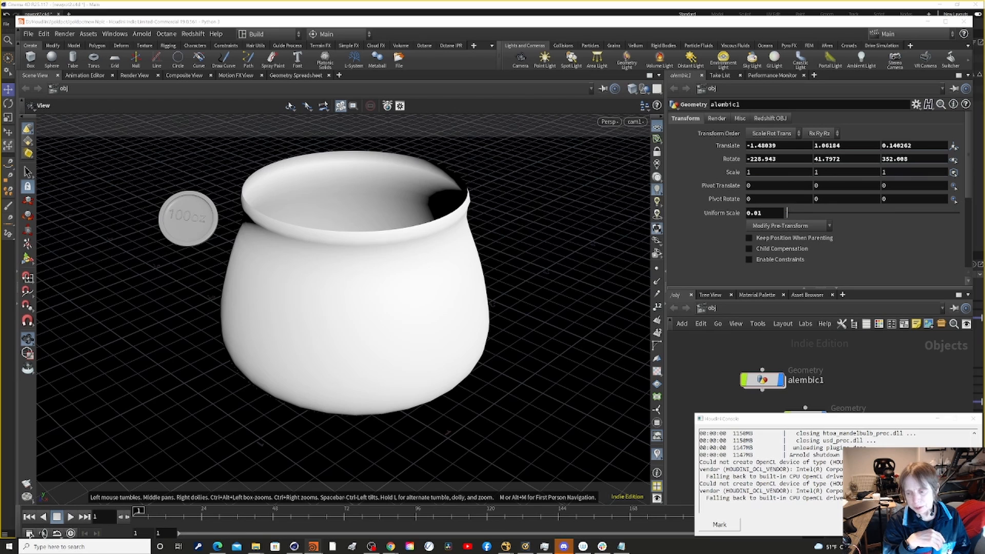
pyautogui.click(973, 418)
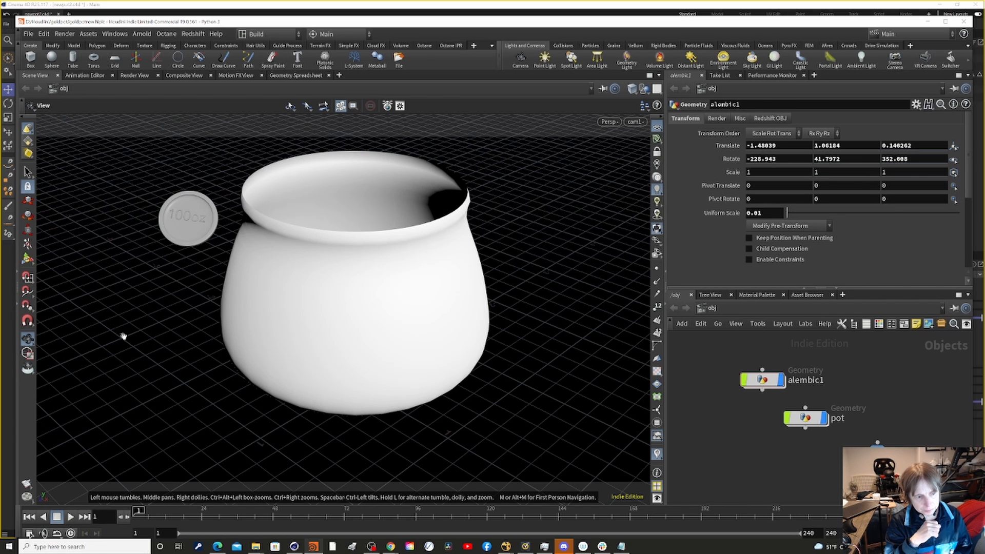
# Return to Cinema 4D, review the general Alembic export settings for the selected Emitter, and cancel the file save
pyautogui.click(296, 546)
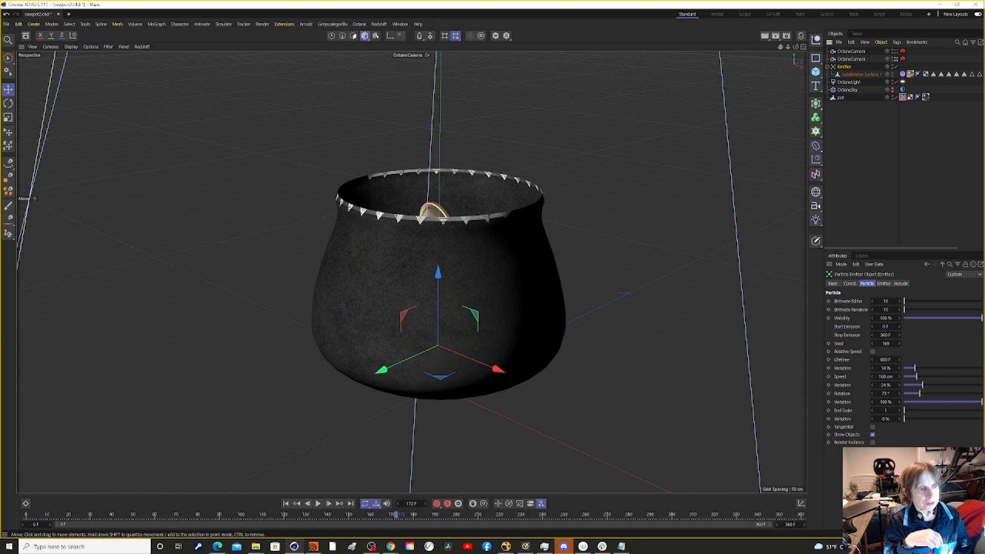
pyautogui.click(7, 24)
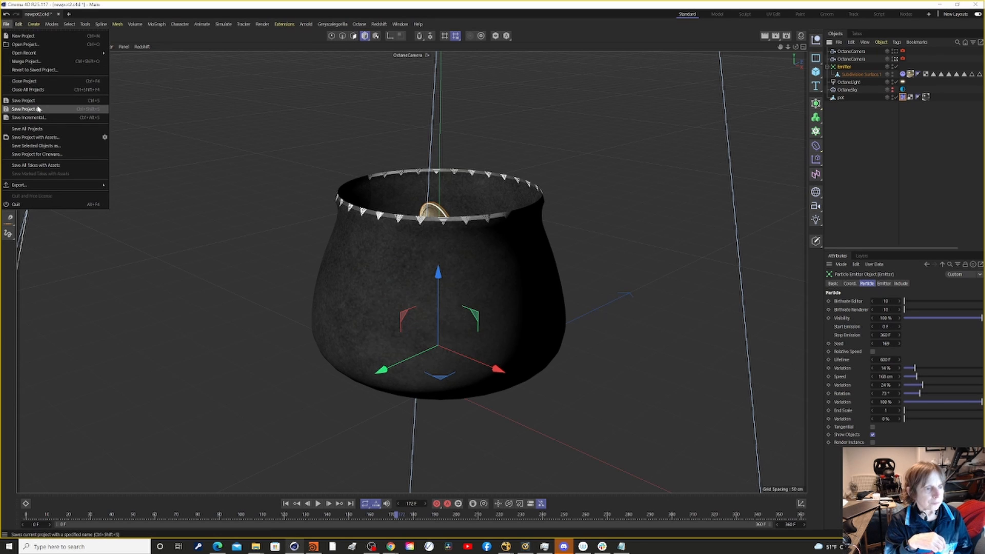
pyautogui.moveTo(54, 186)
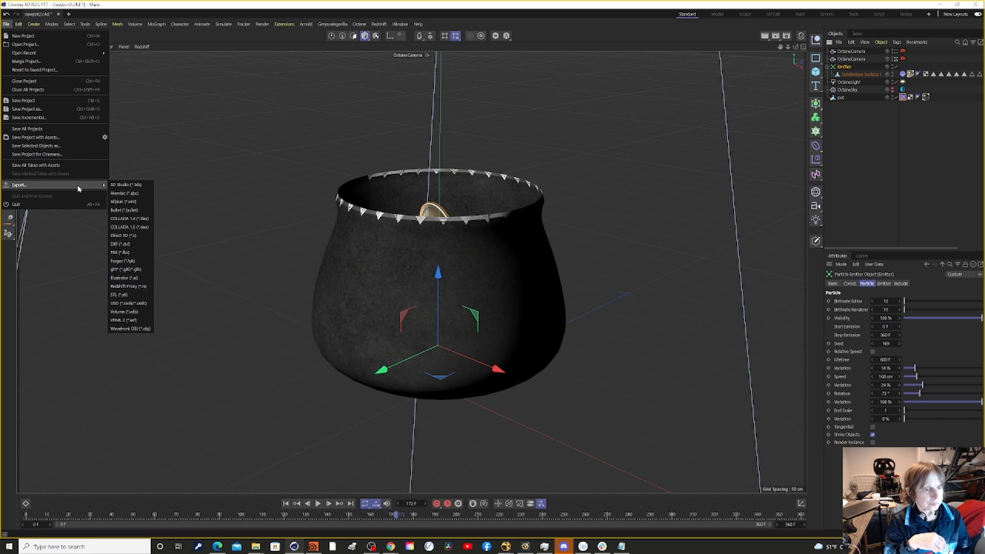
pyautogui.click(123, 193)
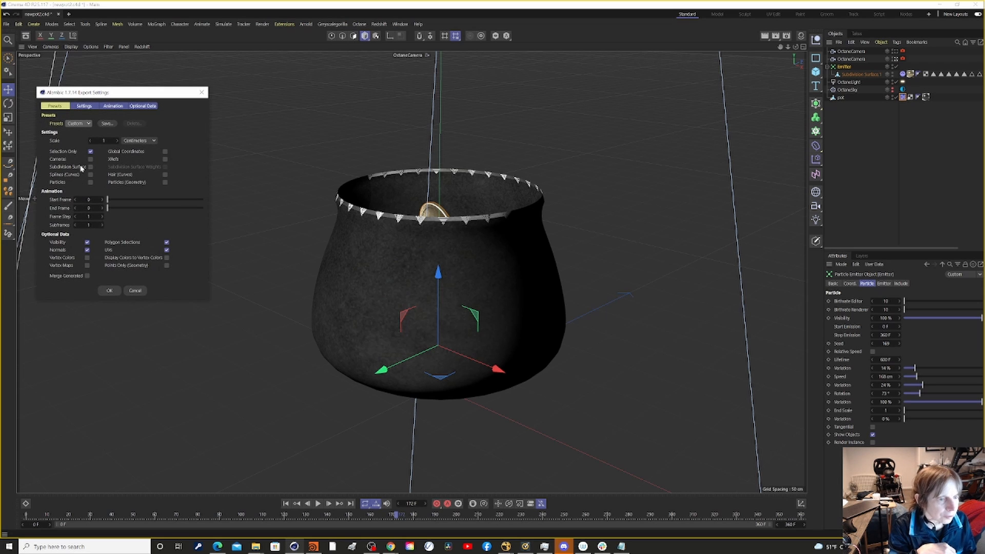
pyautogui.click(84, 107)
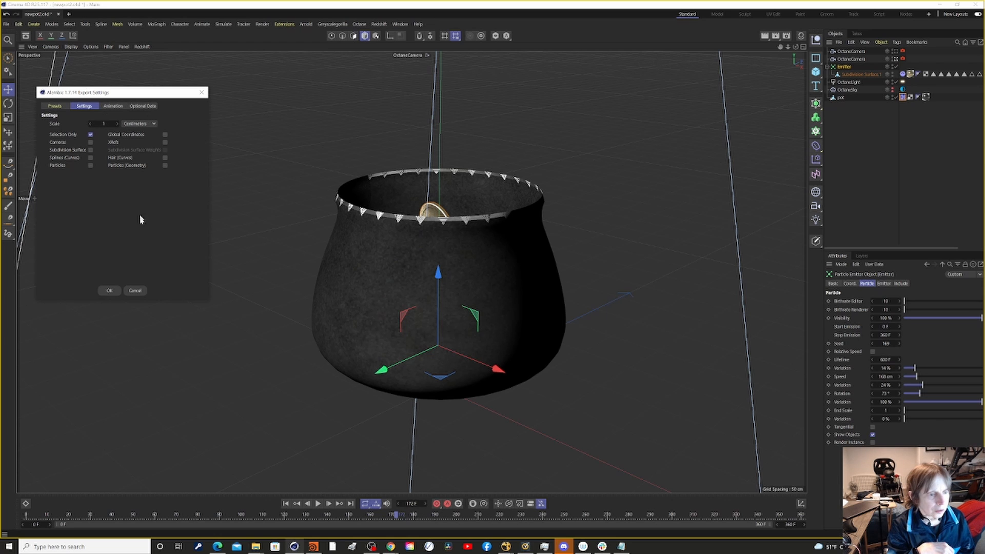
pyautogui.click(109, 290)
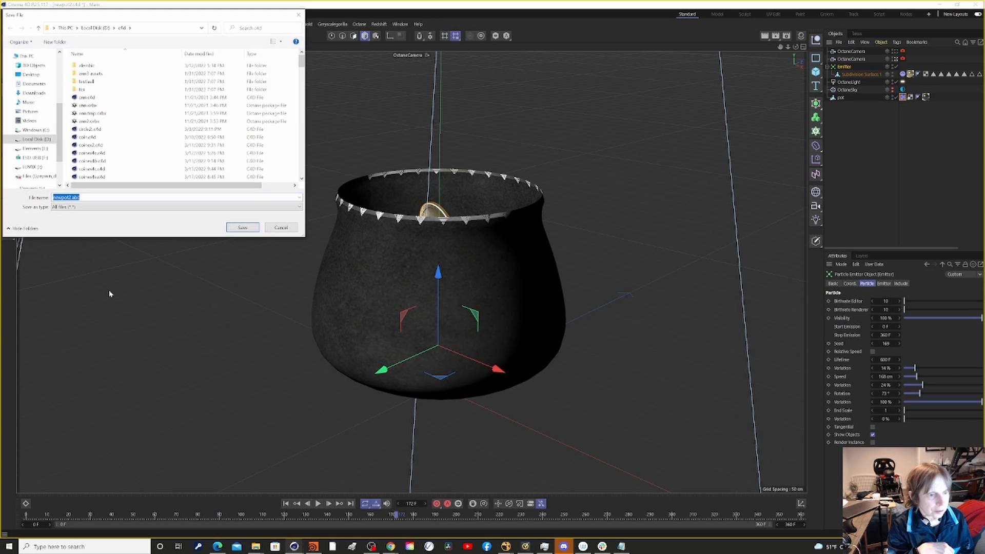
pyautogui.click(277, 225)
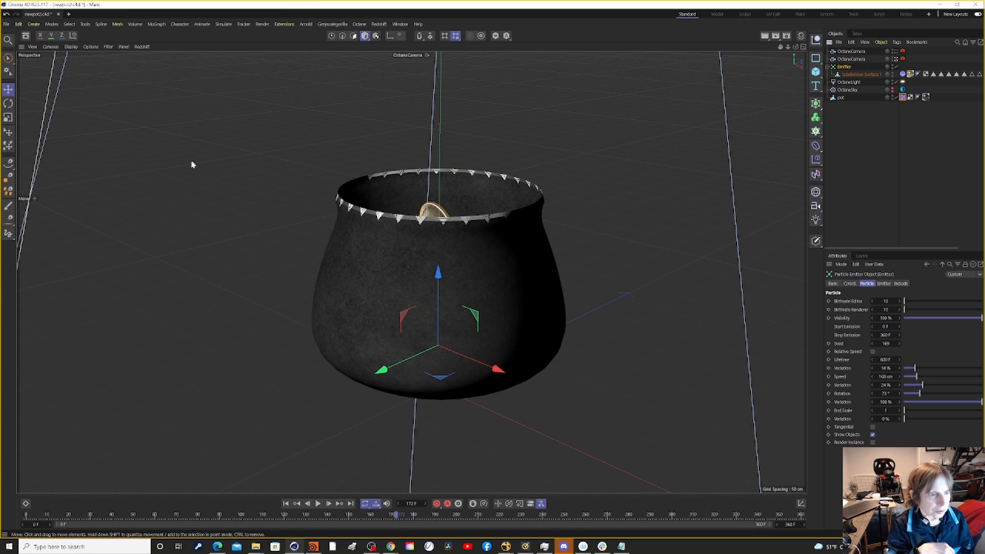
# Reopen the Alembic export for the Emitter, review its animation frame range options, and cancel the file save
pyautogui.click(18, 24)
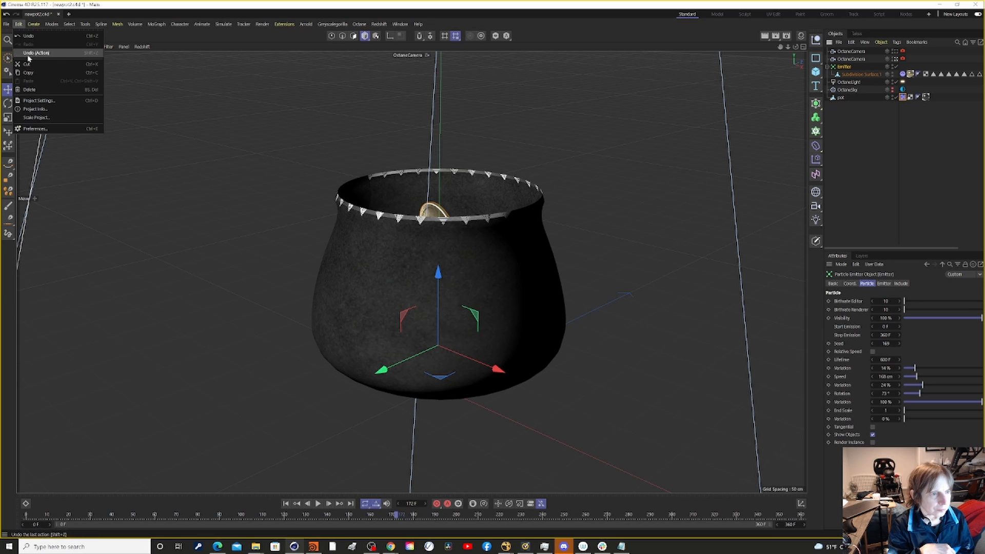
pyautogui.moveTo(6, 24)
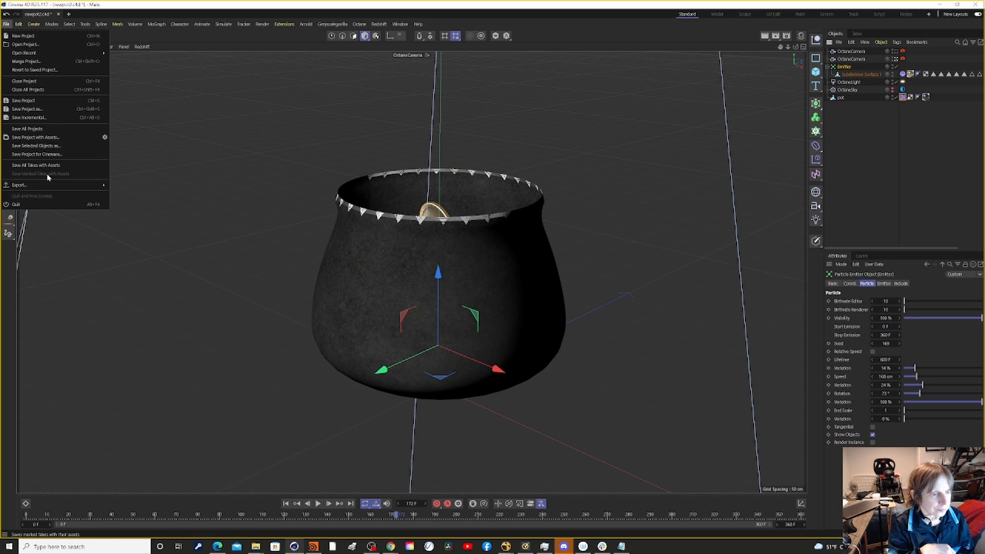
pyautogui.moveTo(59, 186)
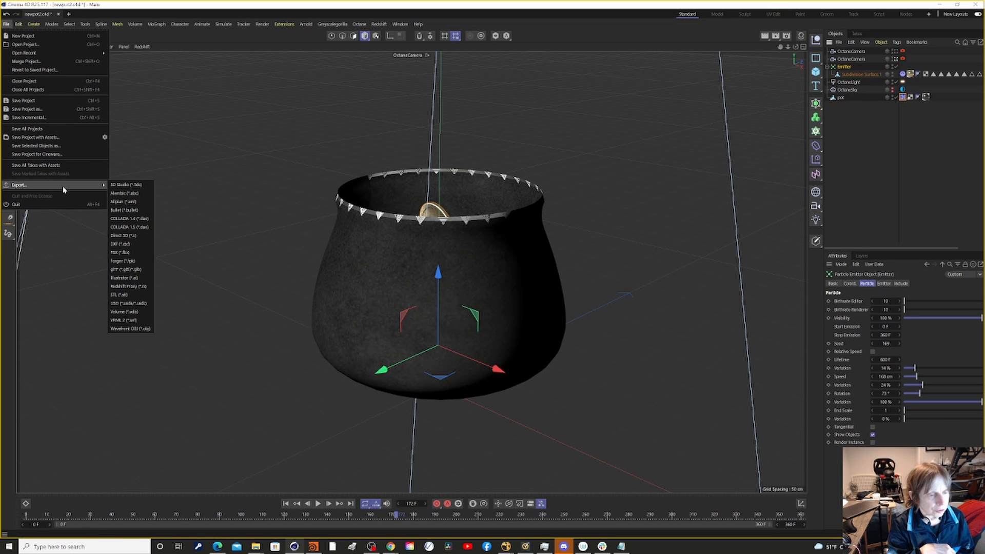
pyautogui.click(111, 194)
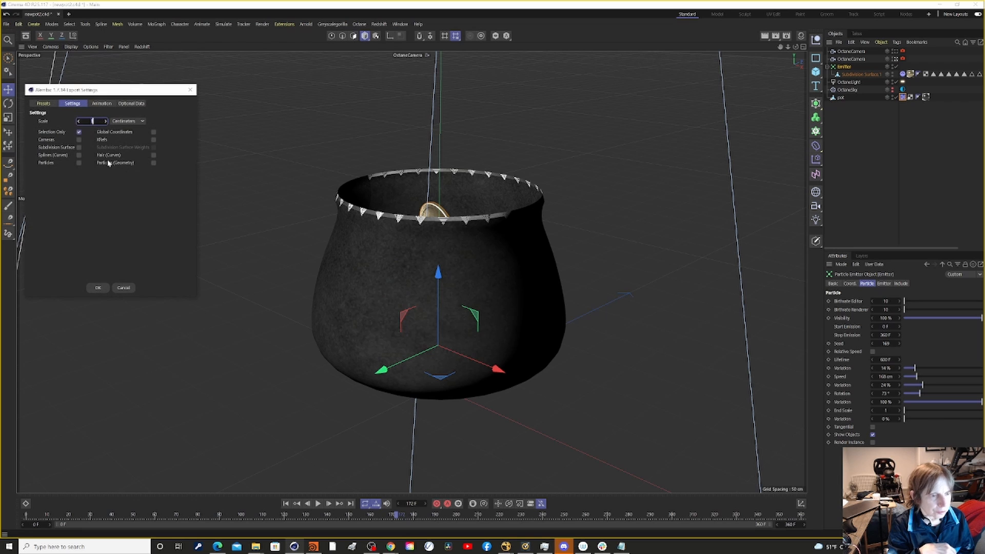
pyautogui.click(103, 104)
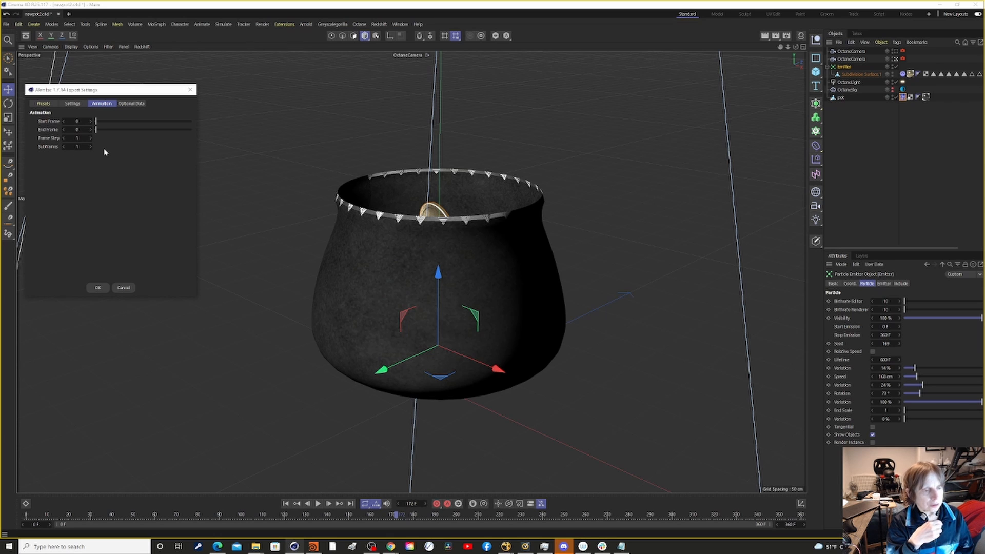
pyautogui.click(97, 288)
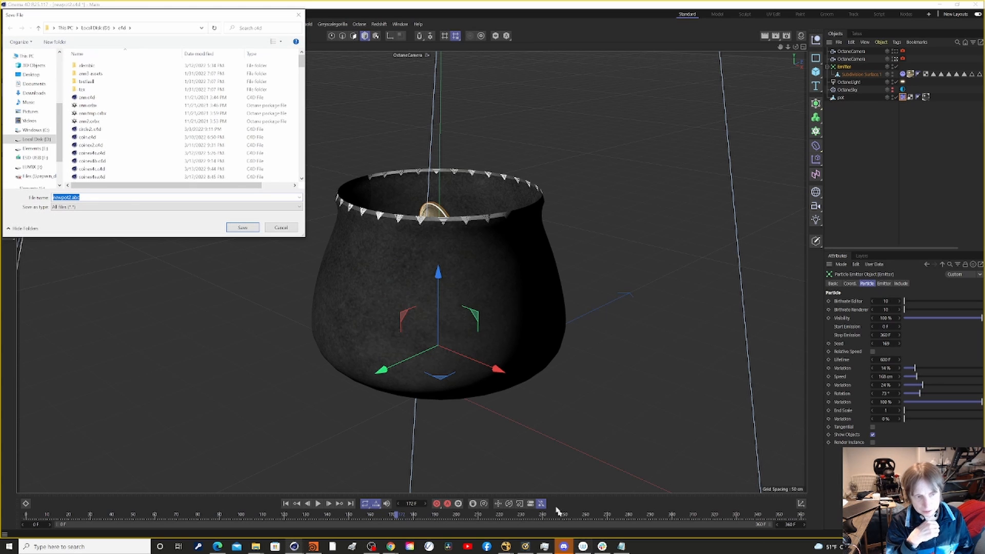
pyautogui.click(281, 227)
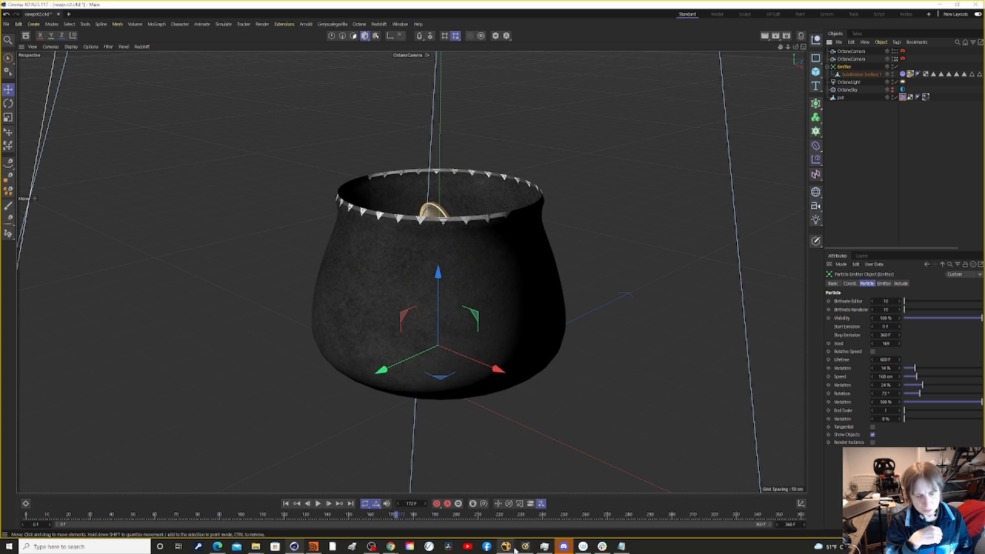
# Show the Nuke city composite, check the Houdini pot scene, and return to the Nuke composite
pyautogui.moveTo(516, 550)
pyautogui.click(547, 520)
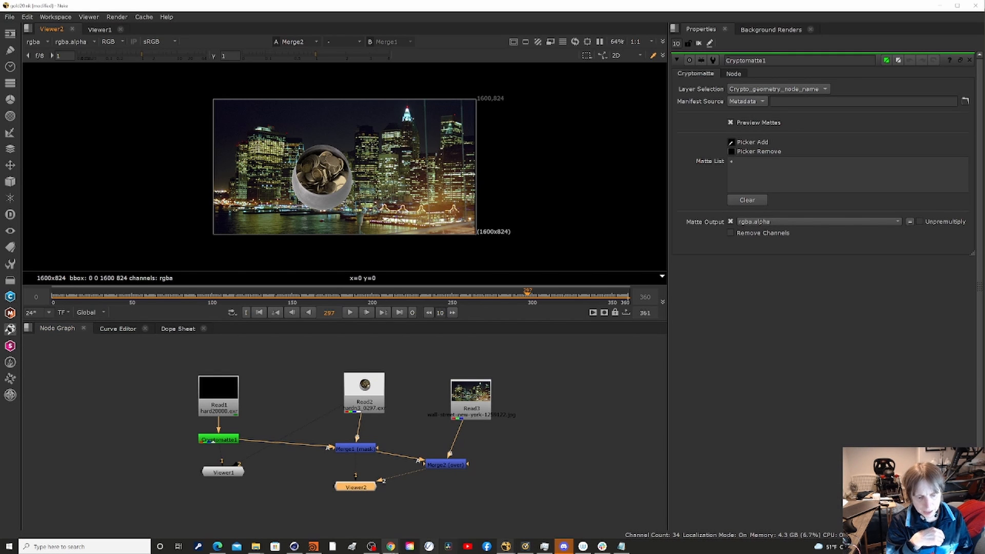
pyautogui.click(313, 547)
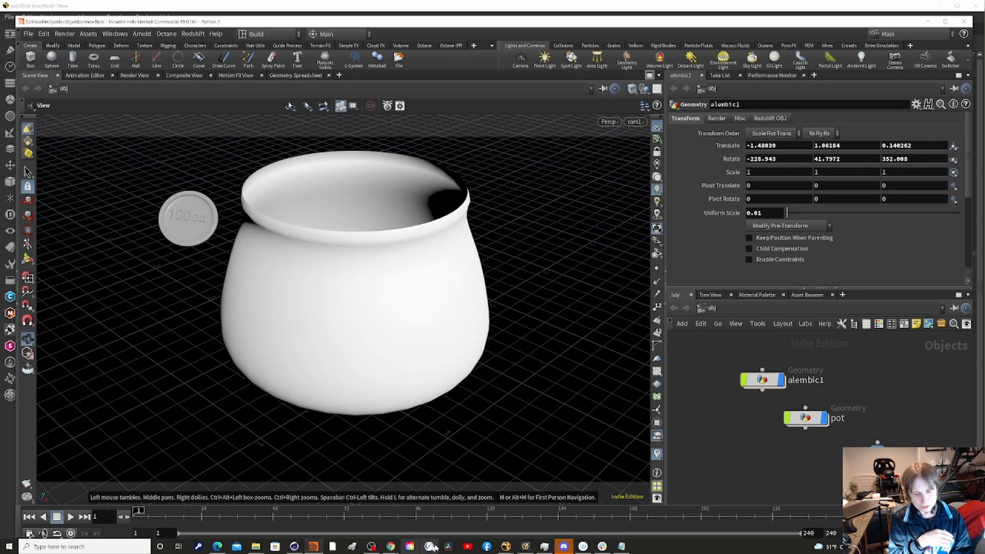
pyautogui.moveTo(505, 547)
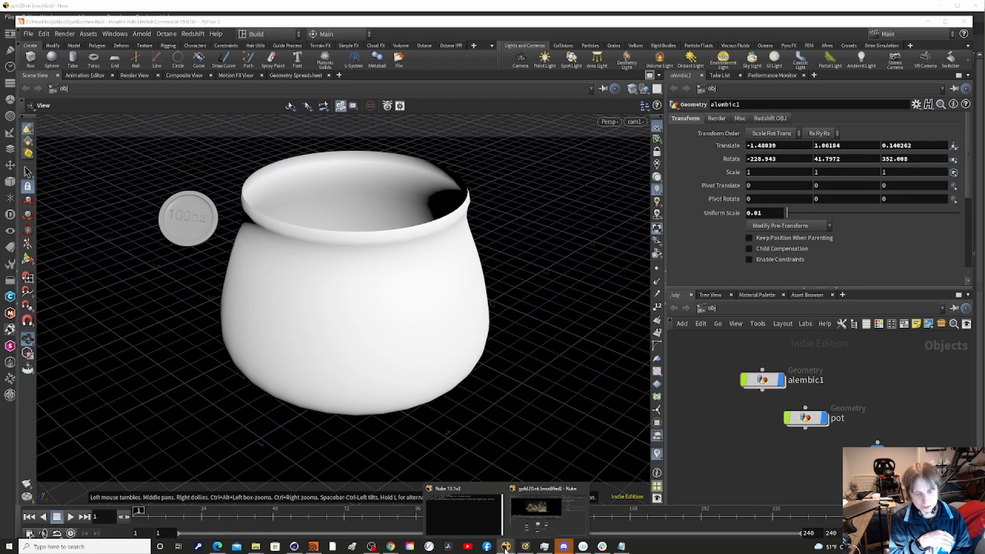
pyautogui.click(534, 521)
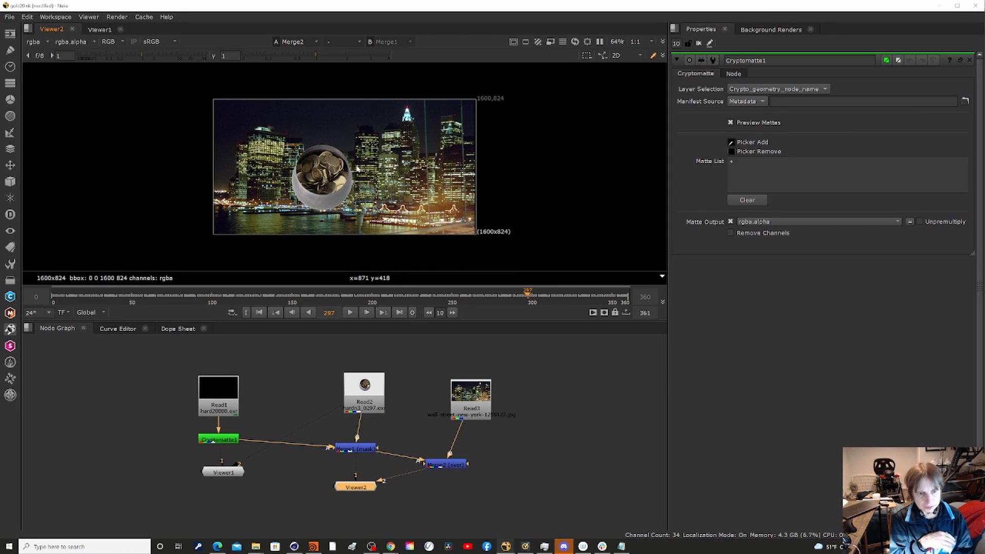